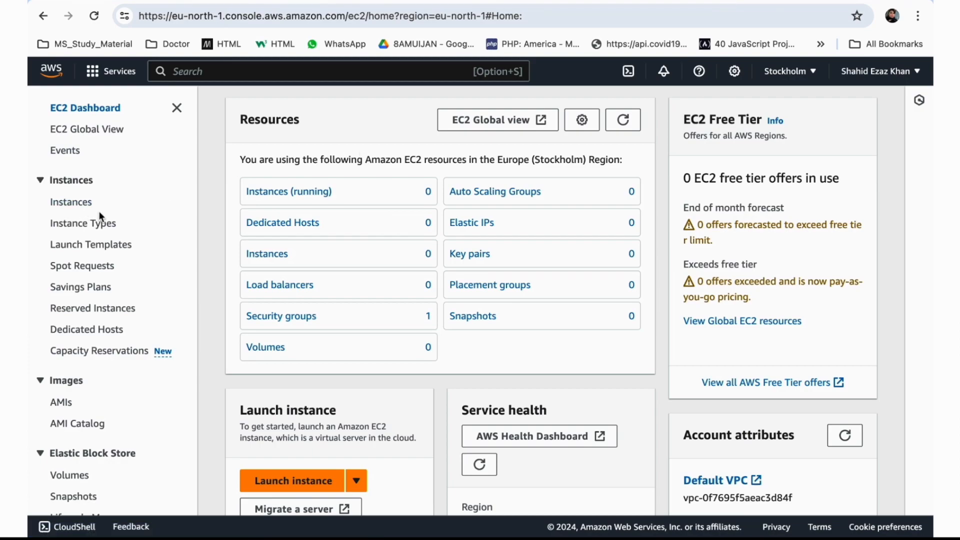
Start launching a new EC2 instance from the Instances page and name it my_first_instance
left_click(67, 203)
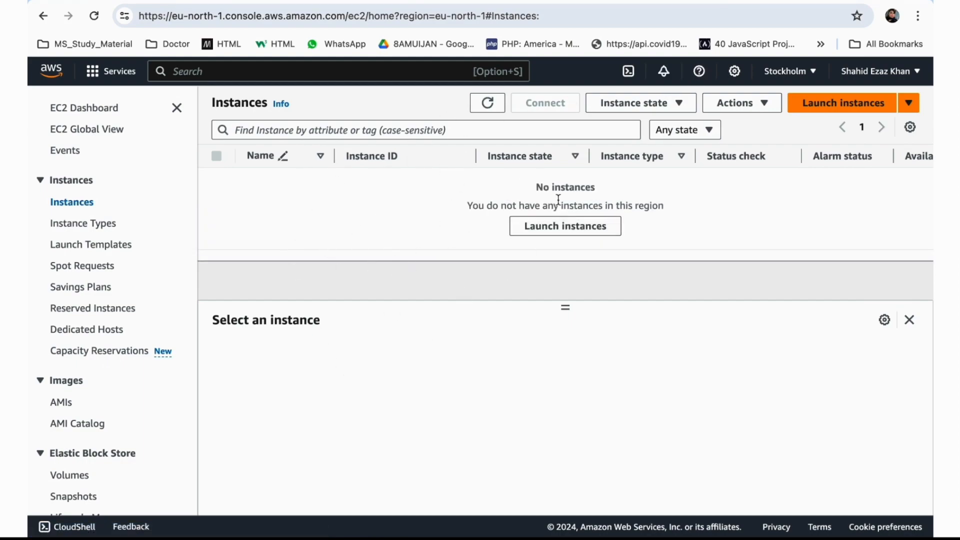
left_click(854, 108)
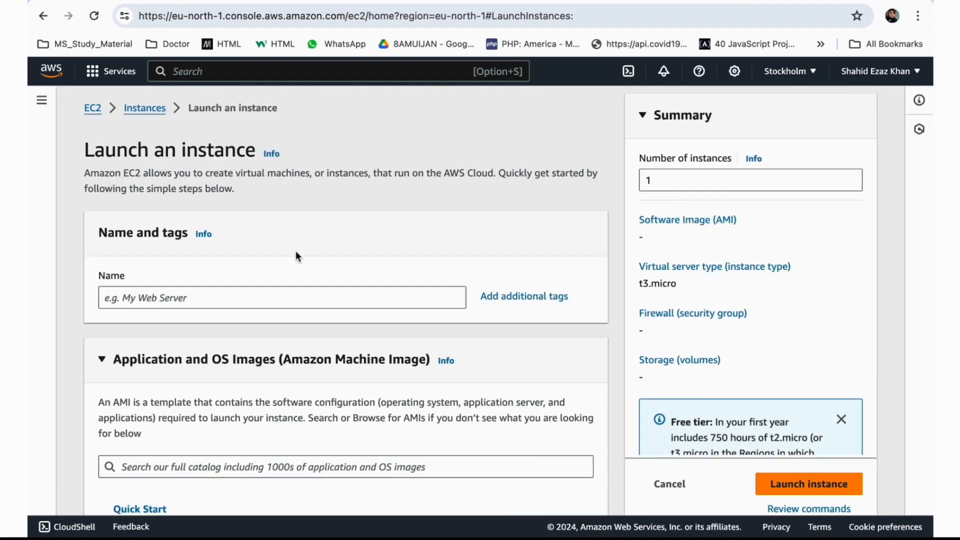
left_click(243, 295)
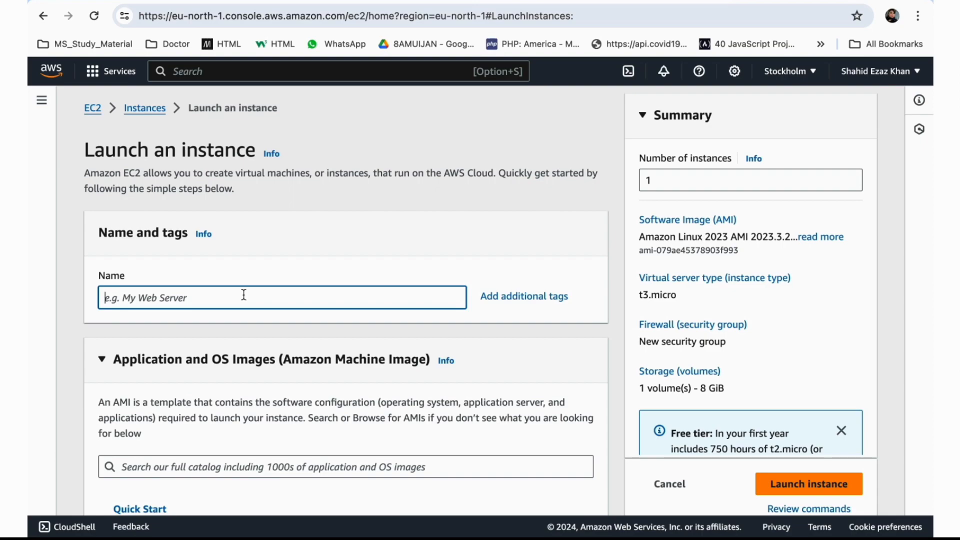
type("my")
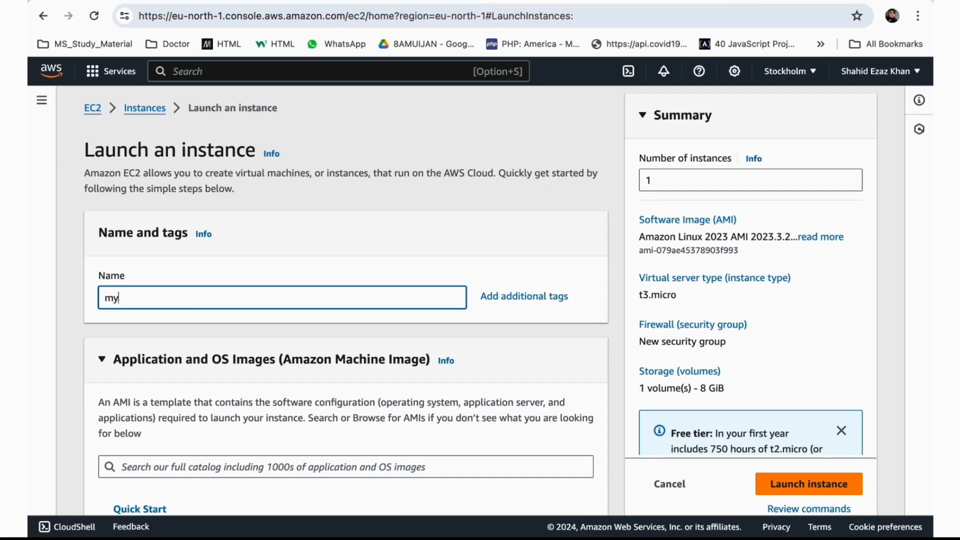
type("_firsr")
type("_instance")
Keep the Amazon Linux 2023 AMI and choose the 64-bit (x86) architecture for the instance
scroll(398, 310, "down", 4)
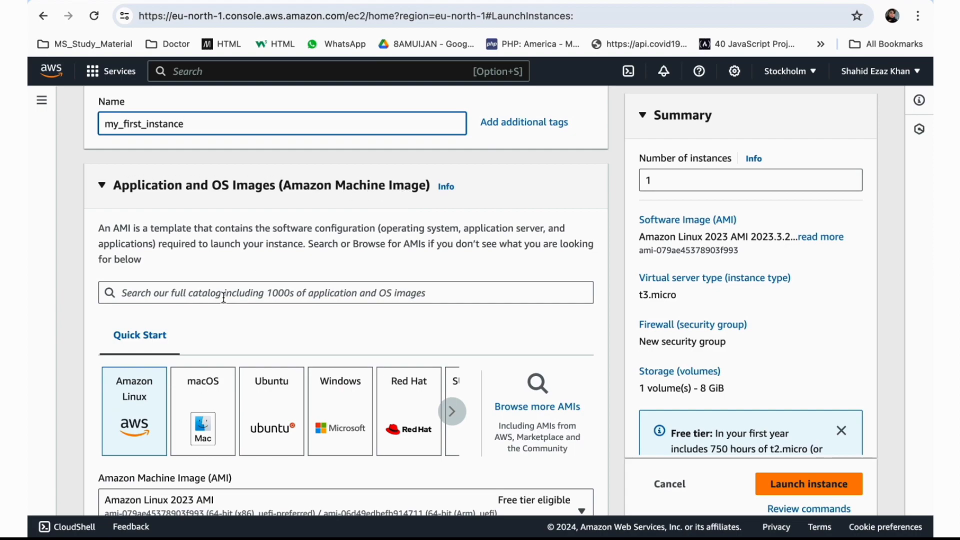
scroll(223, 297, "down", 3)
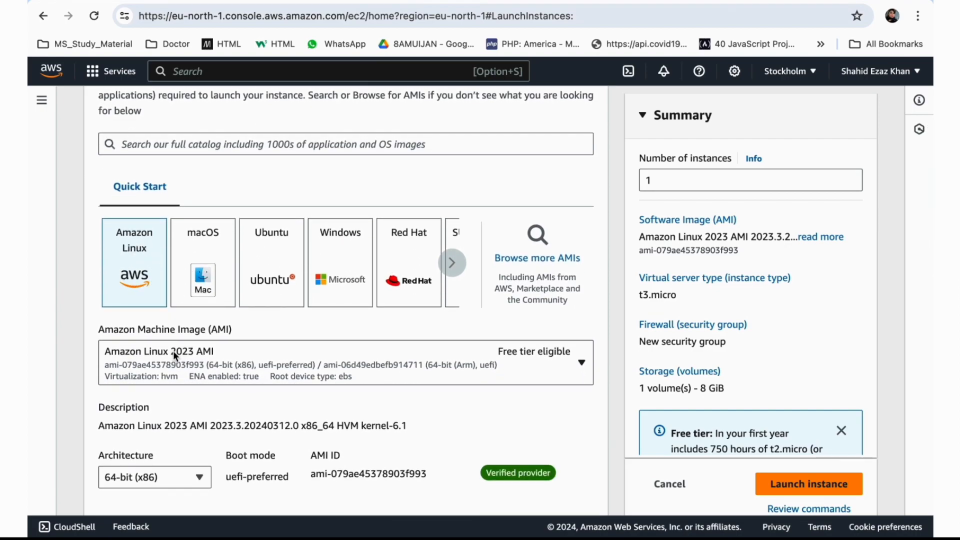
scroll(173, 350, "down", 2)
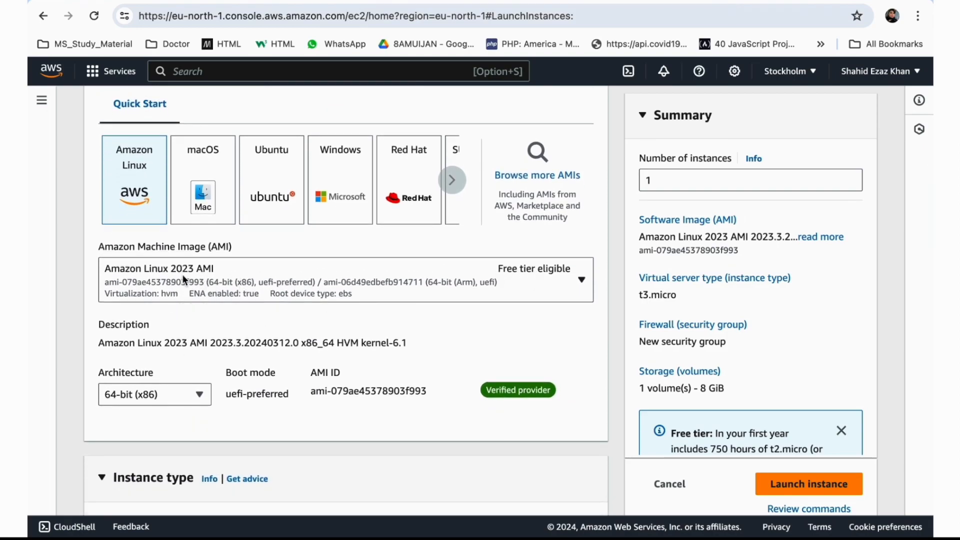
scroll(221, 332, "down", 3)
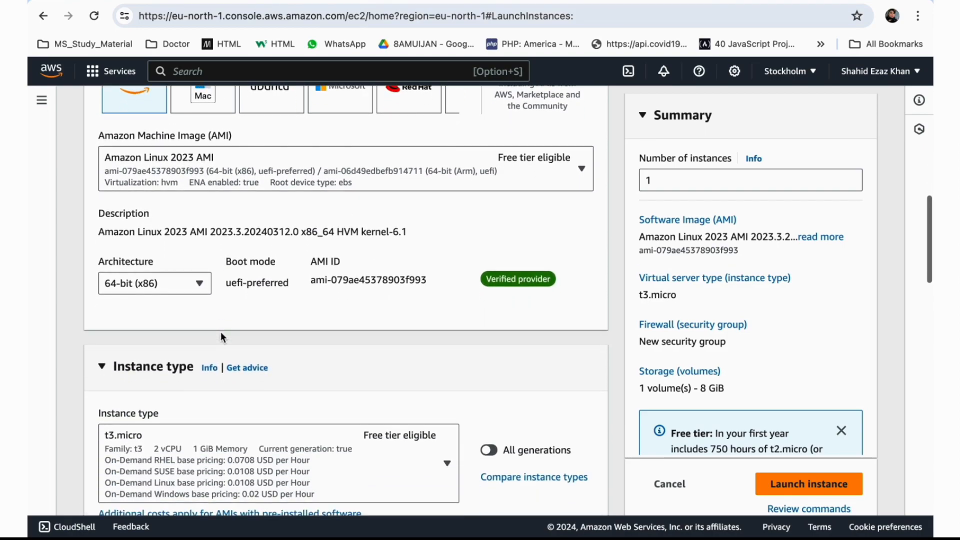
left_click(199, 284)
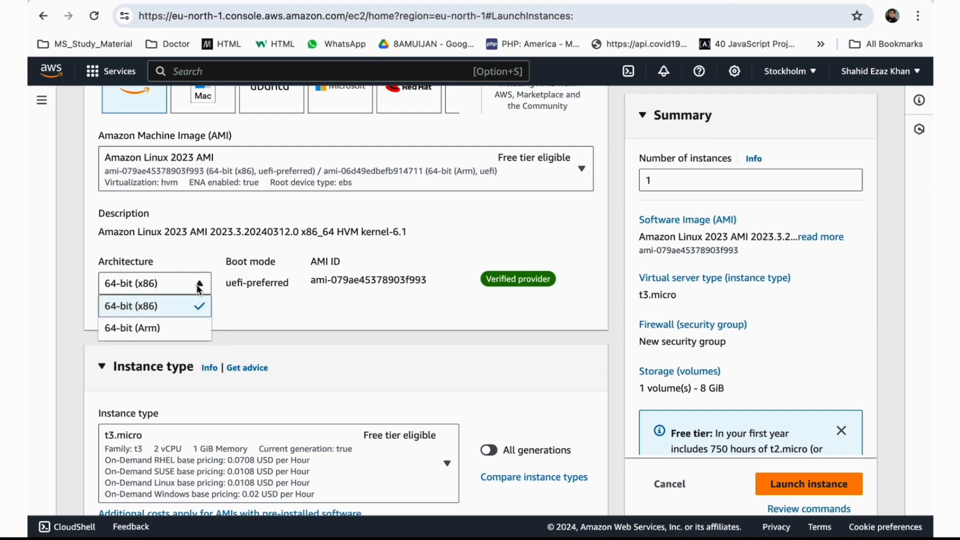
left_click(173, 307)
Review the available instance types and keep the free-tier-eligible t3.micro
scroll(287, 312, "down", 3)
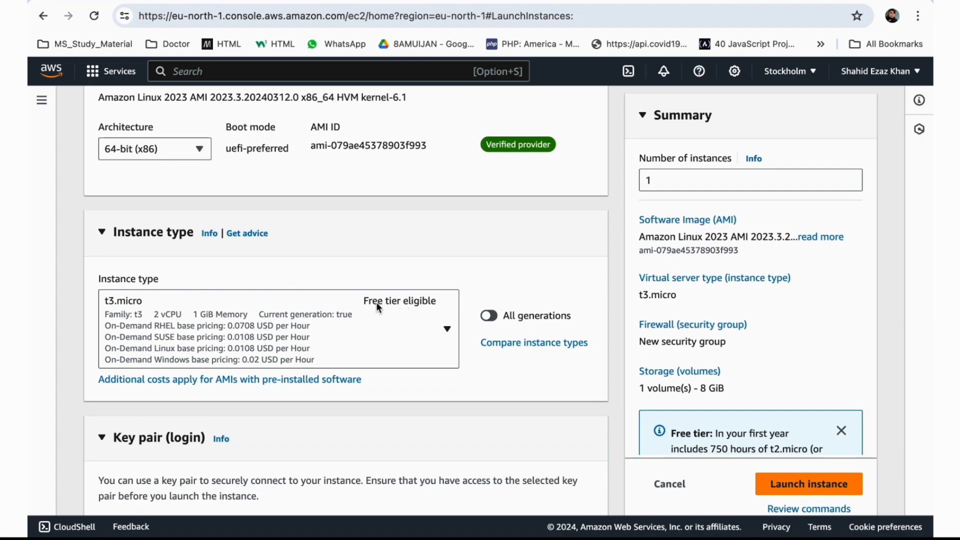
left_click(444, 326)
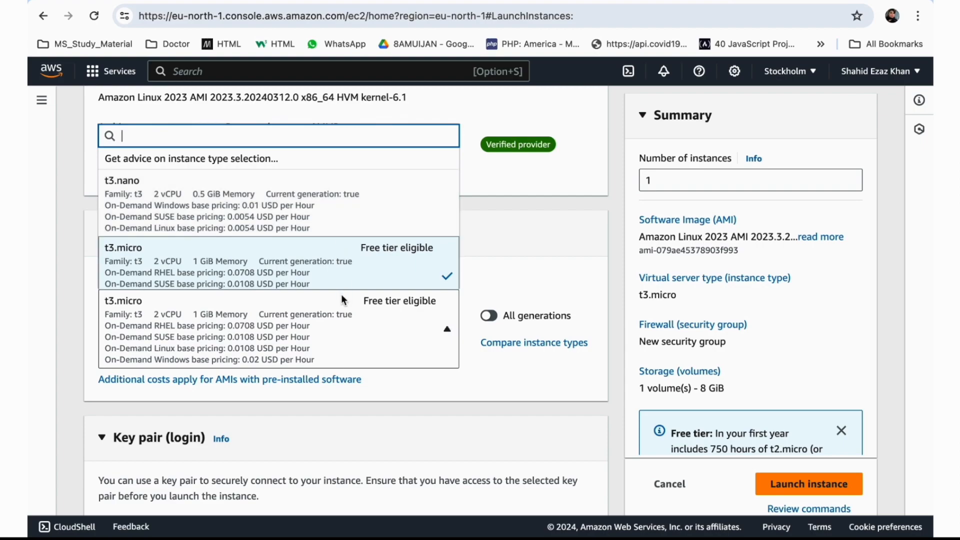
scroll(344, 299, "down", 4)
scroll(341, 299, "up", 3)
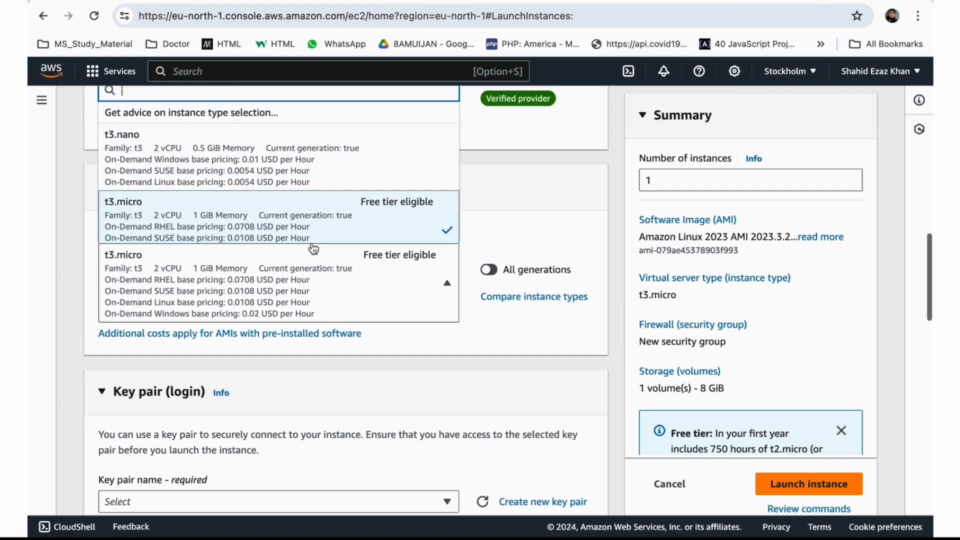
left_click(79, 275)
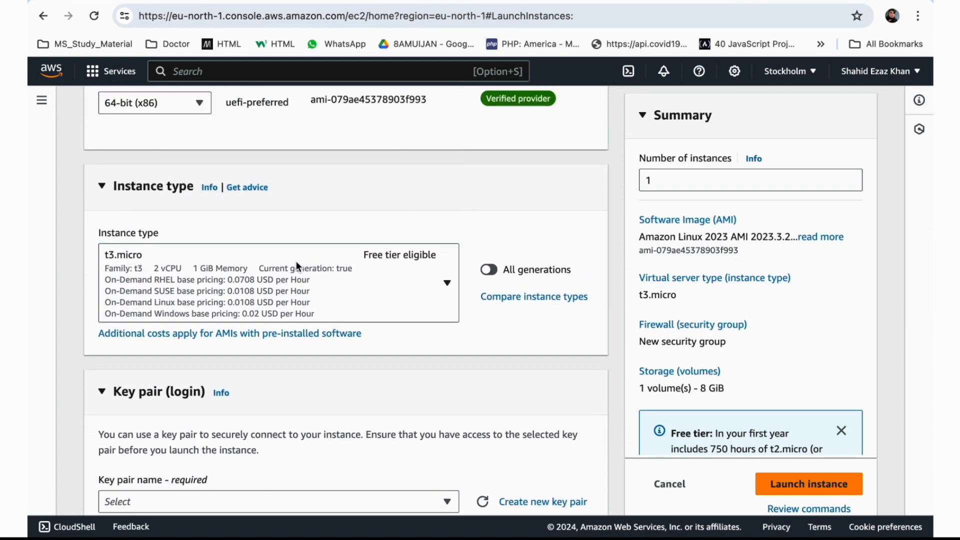
Create a new RSA key pair named Demokey with the .pem private key file format for the instance login
scroll(213, 275, "down", 5)
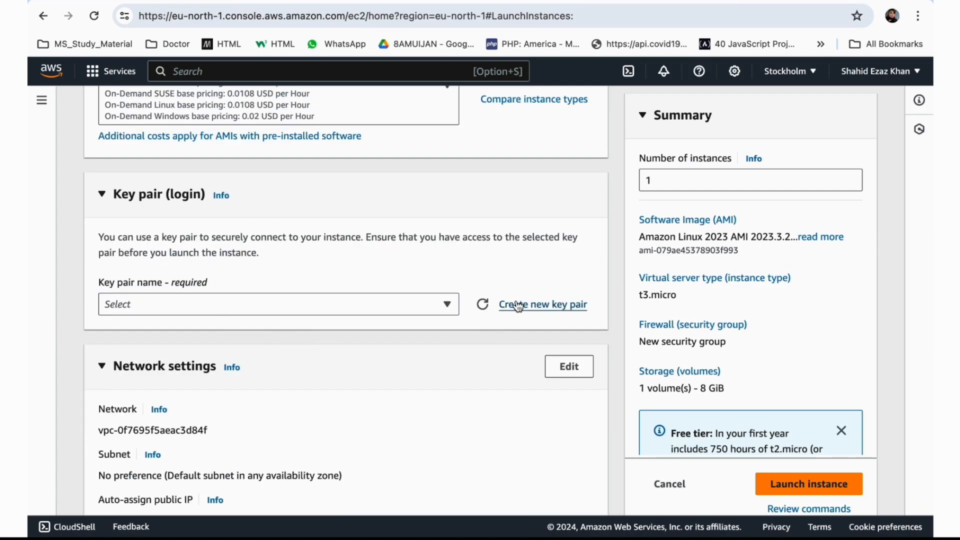
left_click(371, 307)
left_click(370, 304)
left_click(559, 303)
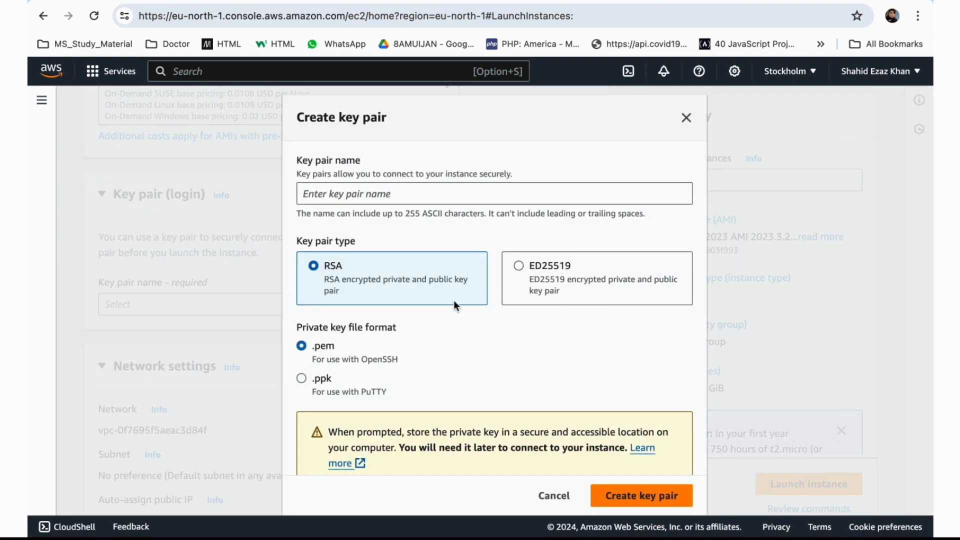
scroll(454, 300, "down", 1)
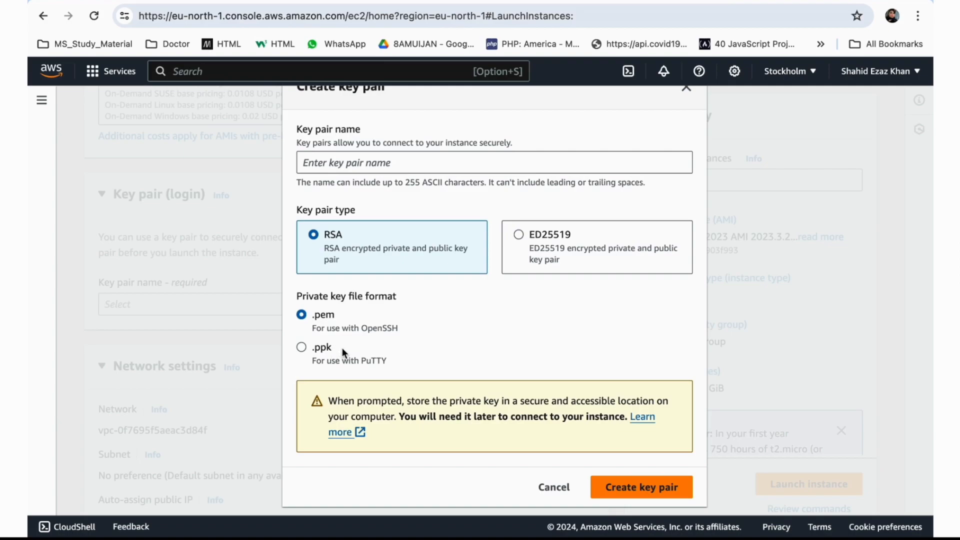
scroll(414, 299, "up", 1)
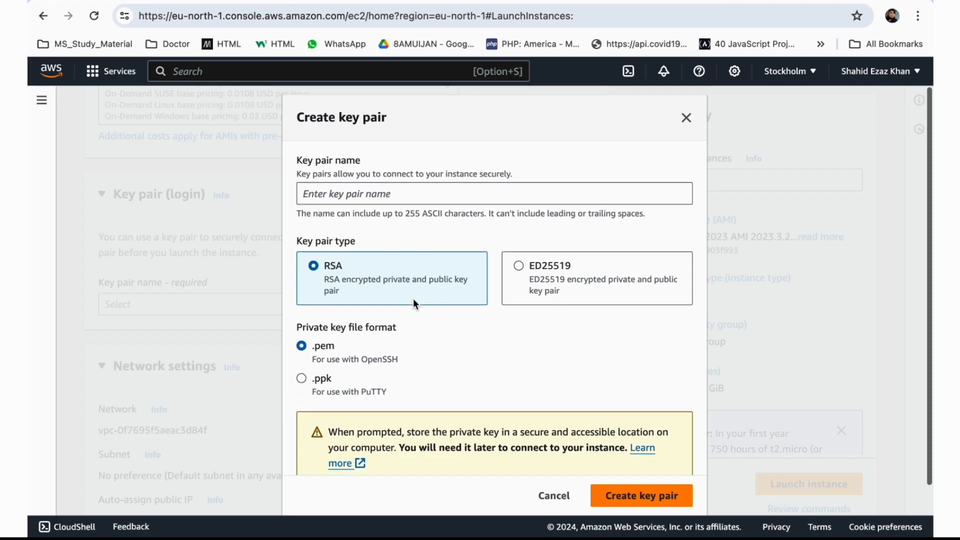
left_click(391, 179)
type("Demokey")
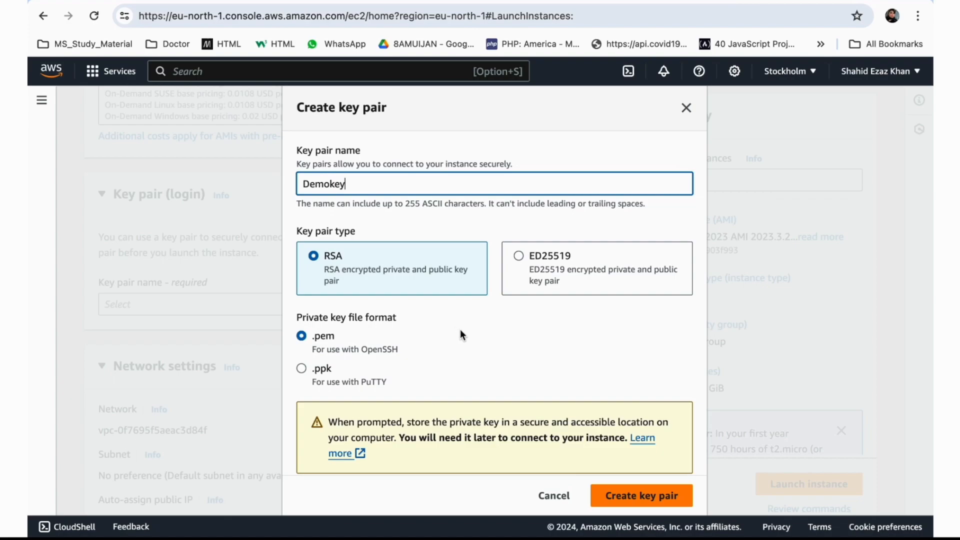
scroll(469, 338, "down", 1)
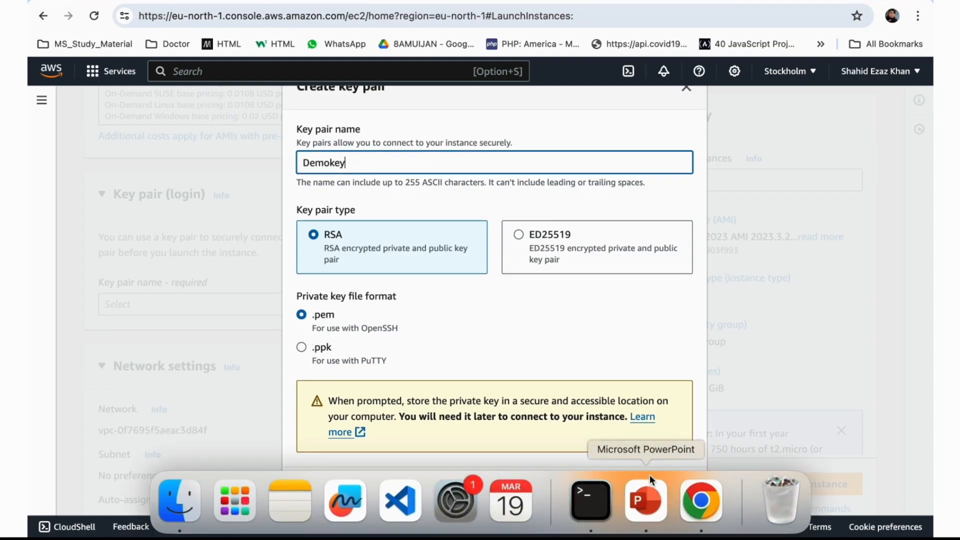
left_click(645, 486)
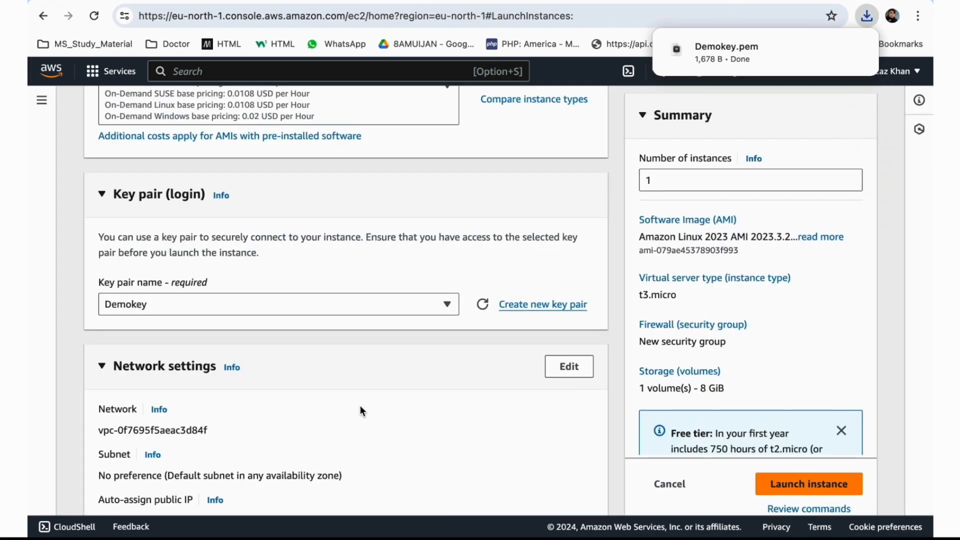
Review the default network, security group and storage settings, and launch the instance with them
scroll(360, 406, "down", 5)
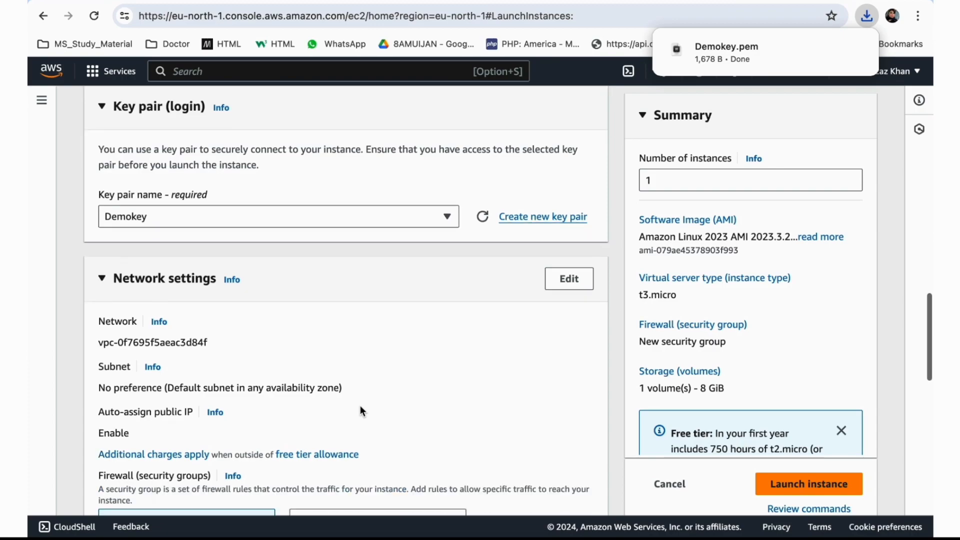
scroll(360, 405, "down", 4)
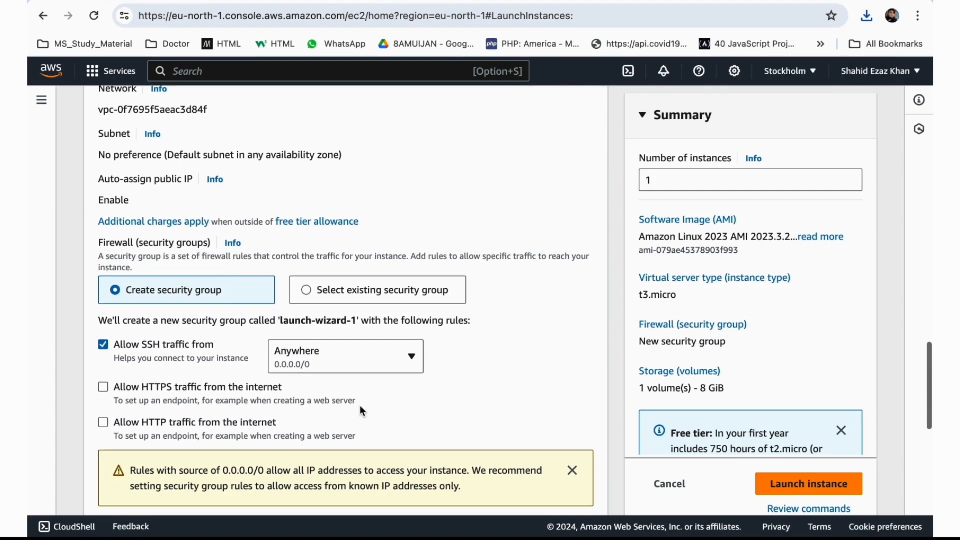
scroll(361, 405, "down", 3)
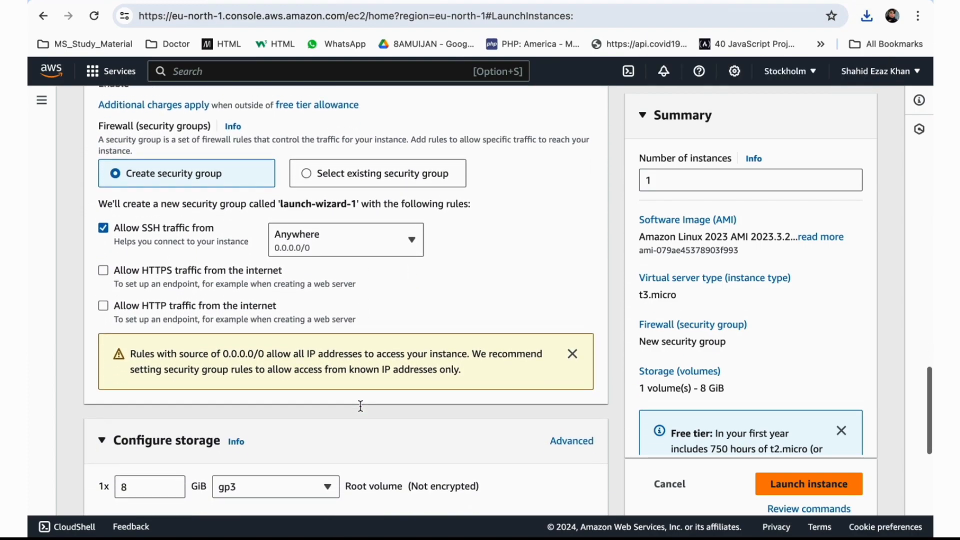
scroll(359, 405, "down", 3)
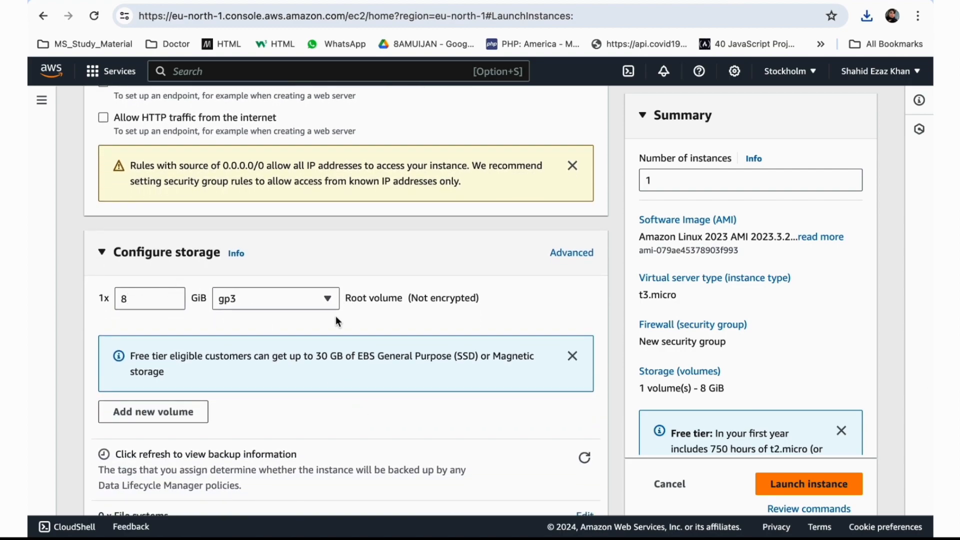
scroll(335, 316, "down", 2)
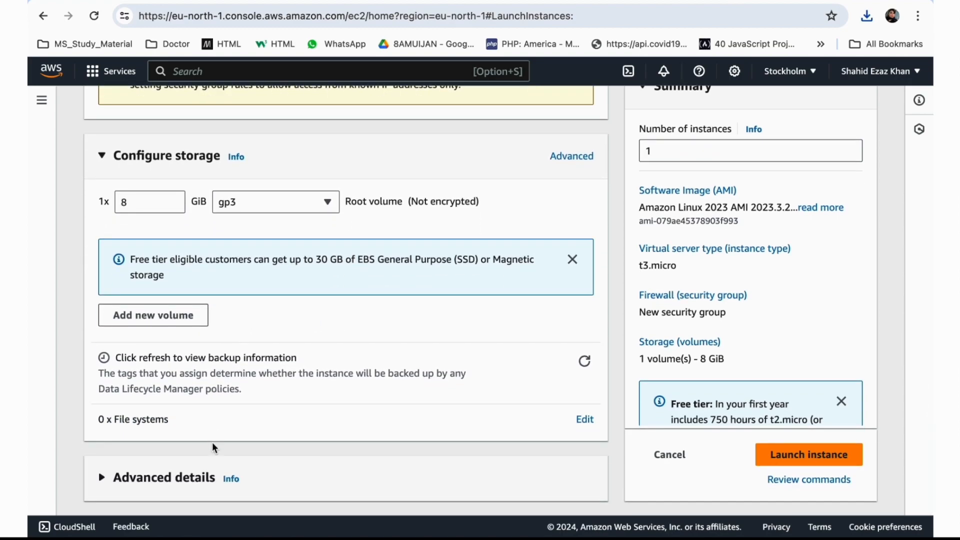
left_click(811, 455)
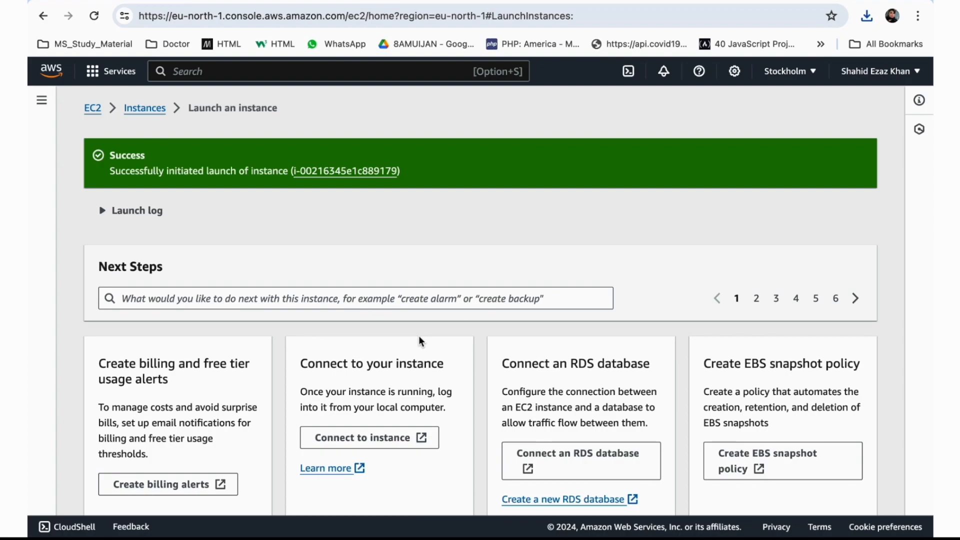
Open the list of all instances from the launch confirmation page and reload it
scroll(419, 340, "down", 5)
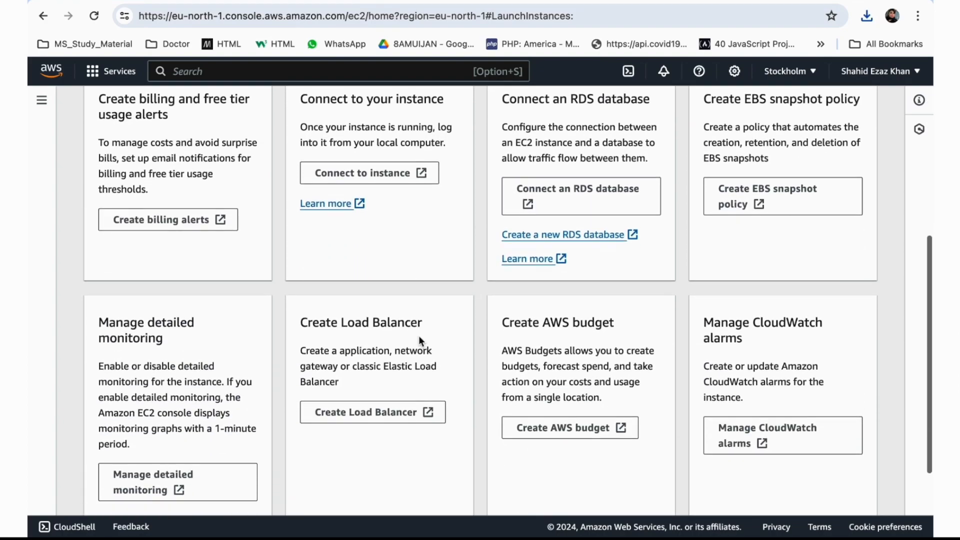
scroll(419, 339, "up", 6)
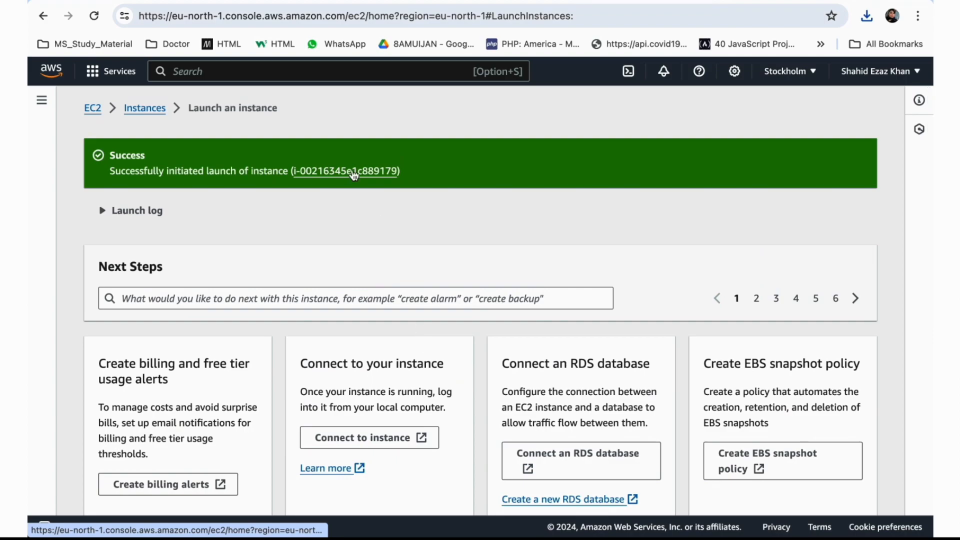
scroll(457, 323, "down", 8)
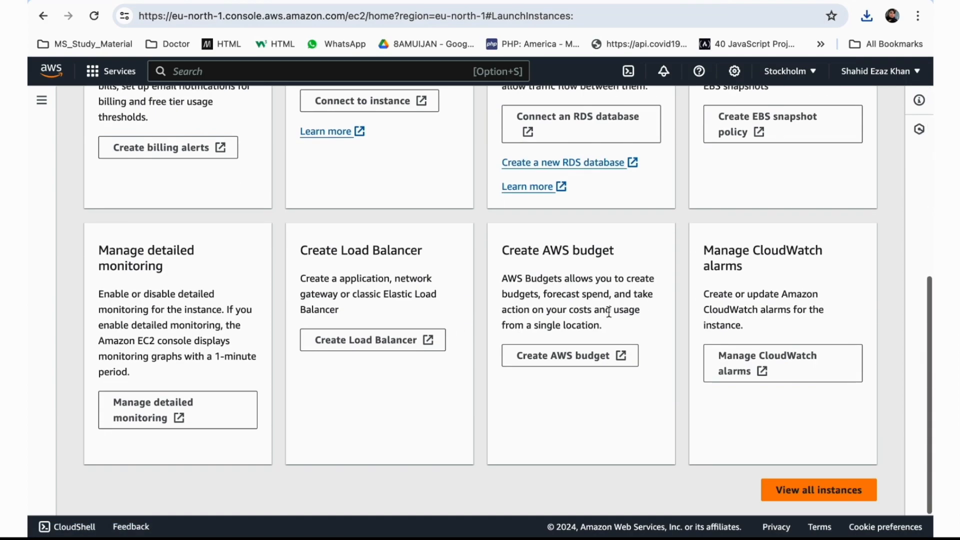
left_click(783, 491)
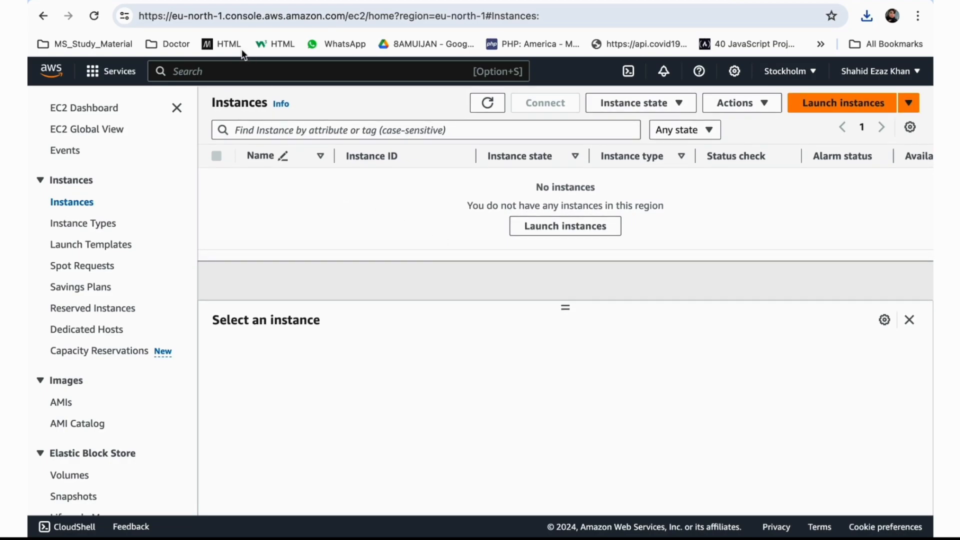
left_click(93, 17)
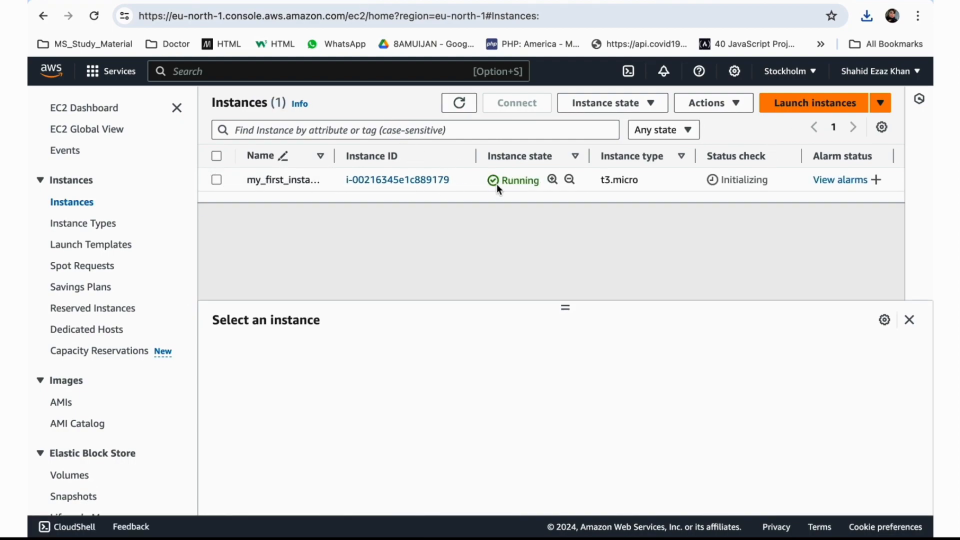
Select my_first_instance in the instances list and examine its columns and detailed summary
scroll(716, 179, "right", 10)
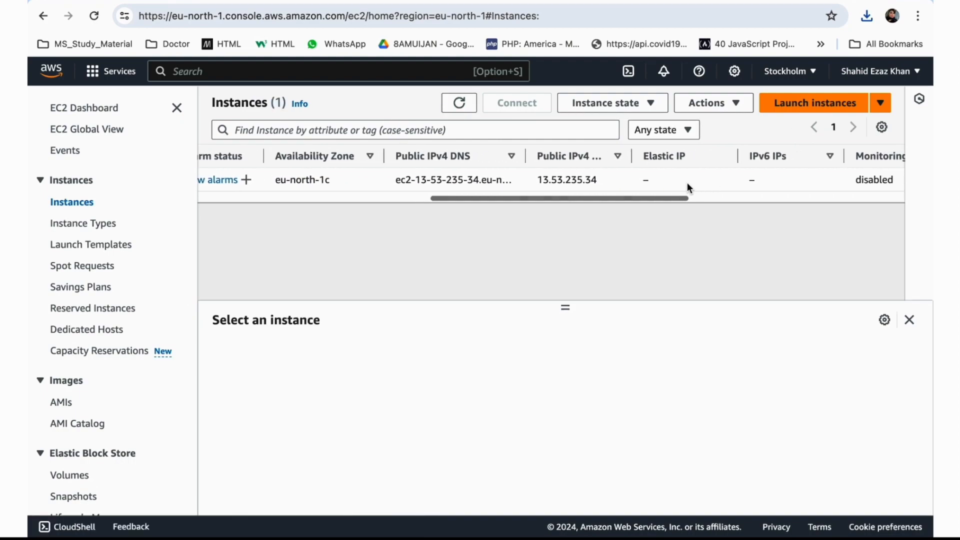
scroll(687, 184, "left", 10)
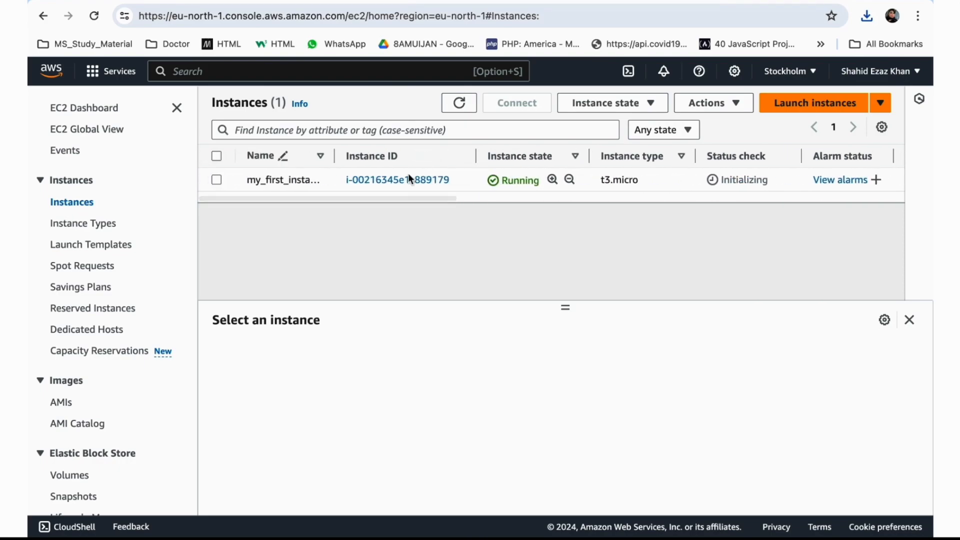
left_click(215, 180)
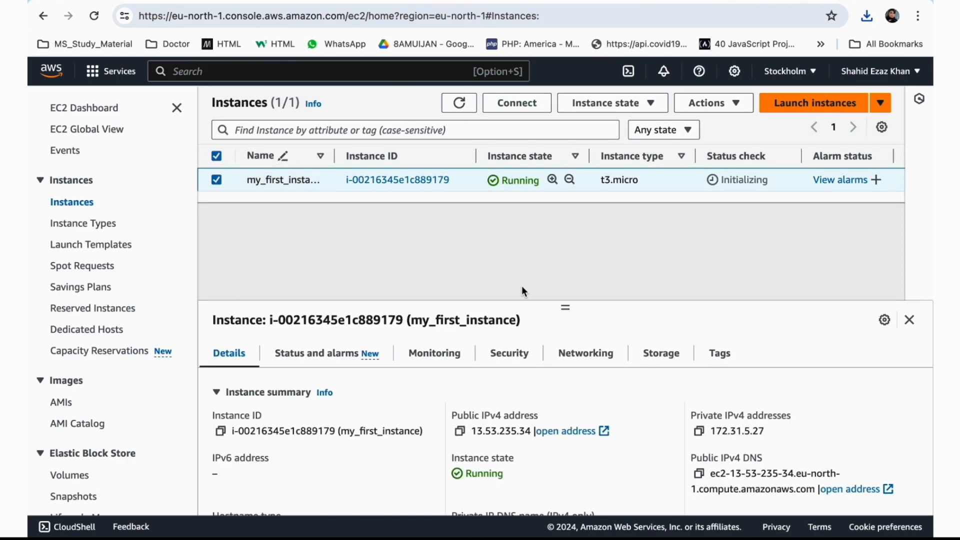
scroll(521, 292, "down", 1)
scroll(536, 320, "down", 5)
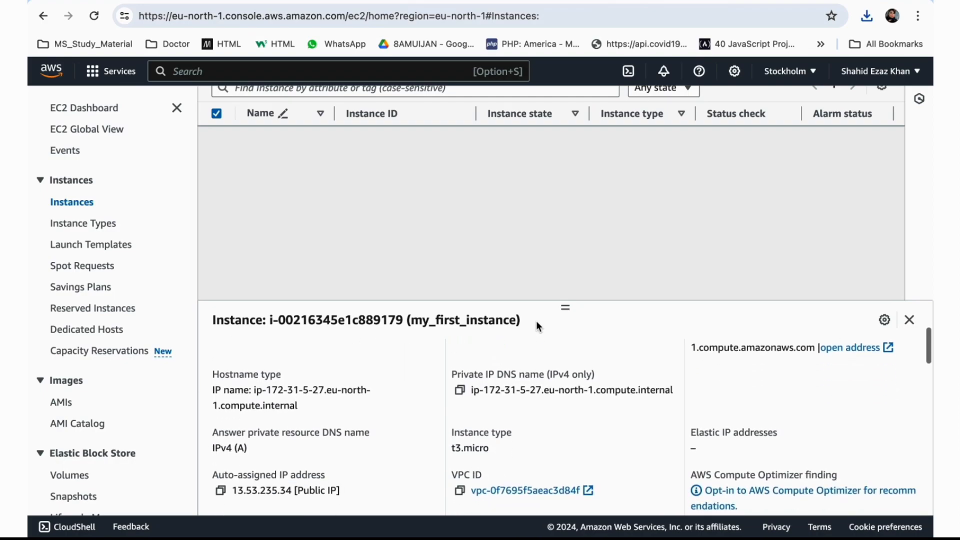
Examine the instance summary of my_first_instance, including its public and private IPv4 addresses, state and DNS names
scroll(538, 367, "up", 5)
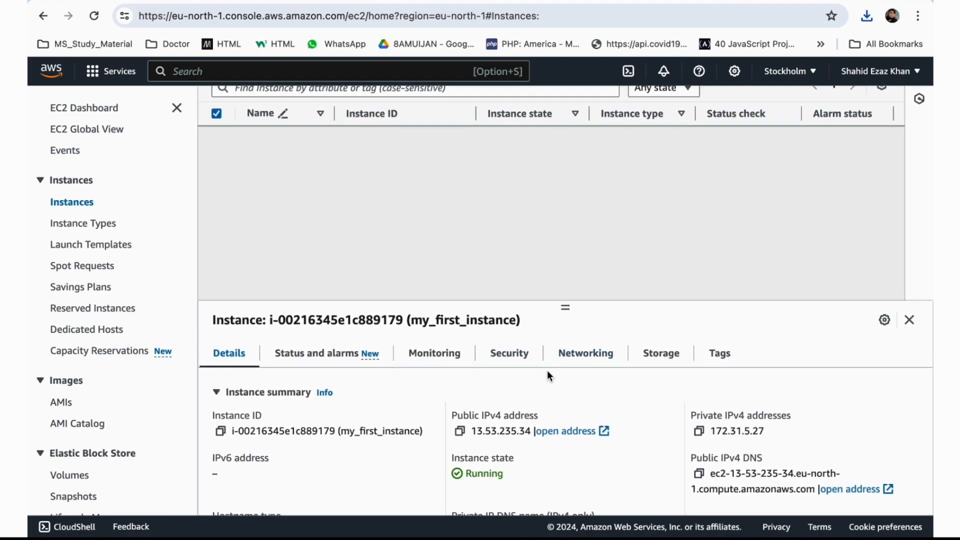
scroll(548, 372, "down", 1)
scroll(547, 375, "down", 1)
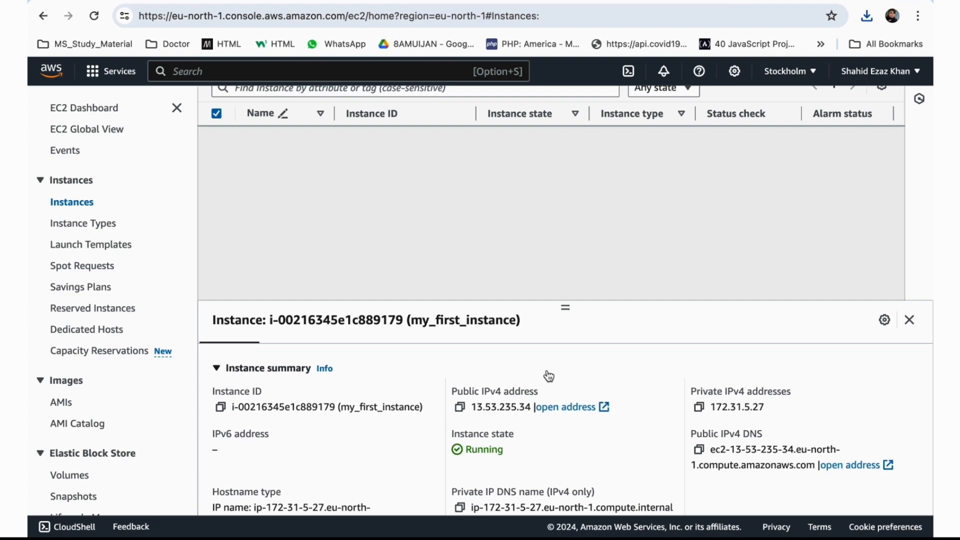
scroll(549, 376, "down", 4)
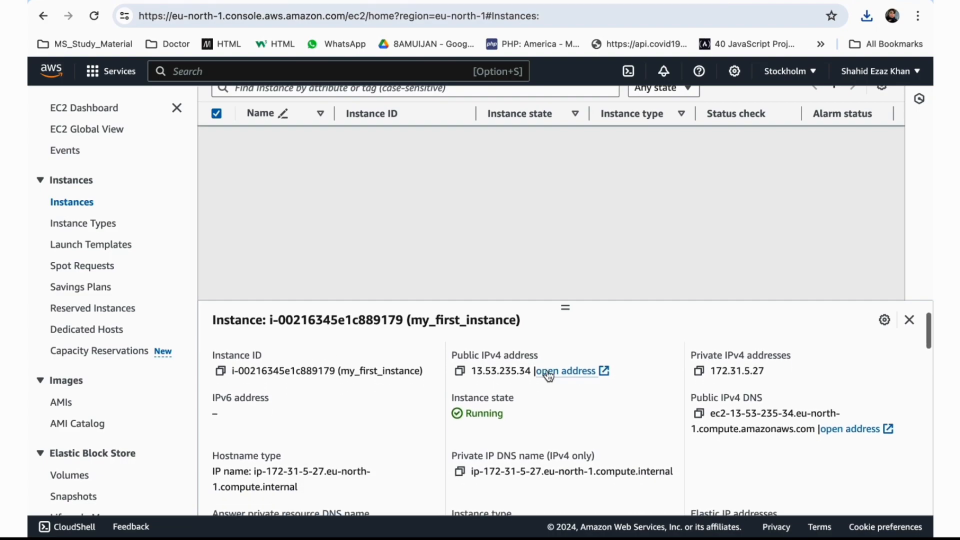
scroll(549, 376, "down", 1)
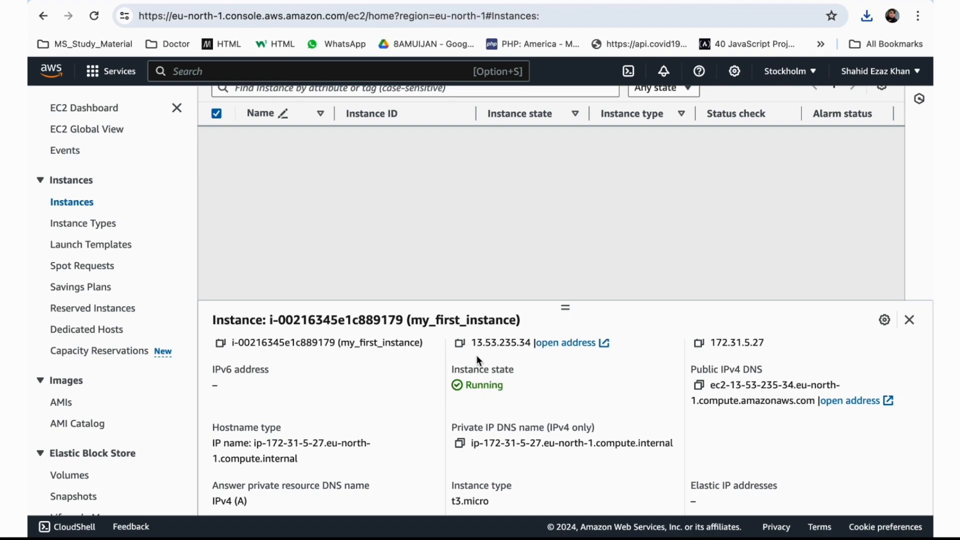
scroll(477, 359, "up", 7)
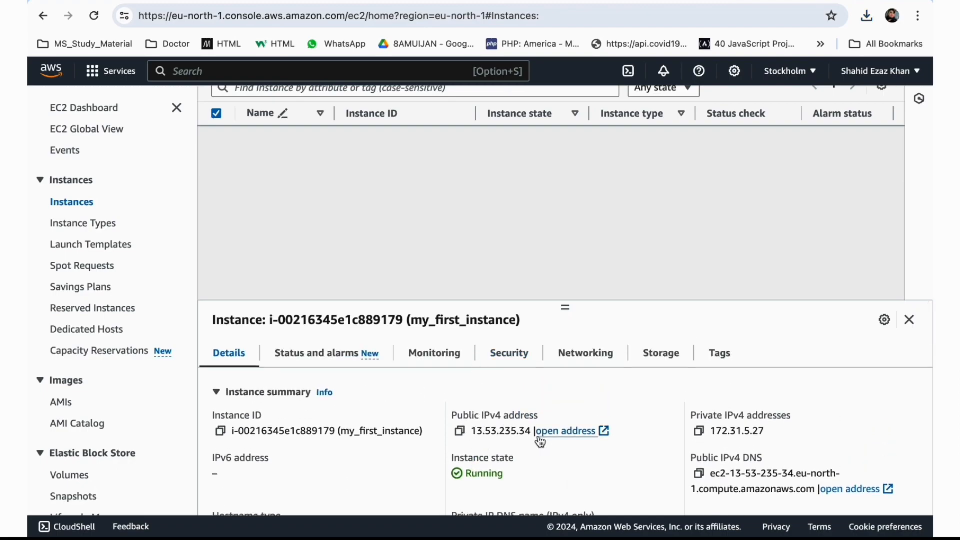
scroll(607, 447, "down", 6)
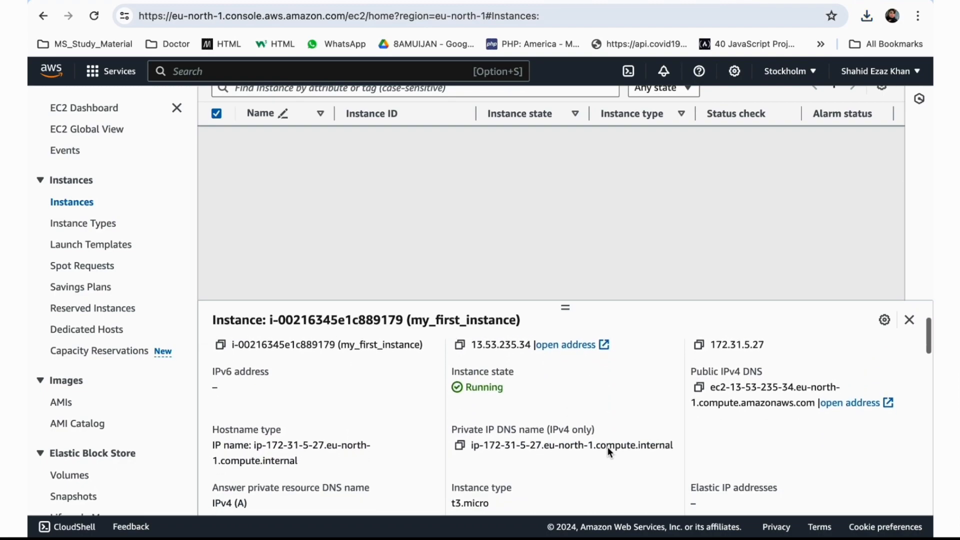
Review the remaining details of my_first_instance: VPC and subnet, AMI, launch time, key pair, boot mode, and host and placement group
scroll(607, 447, "down", 6)
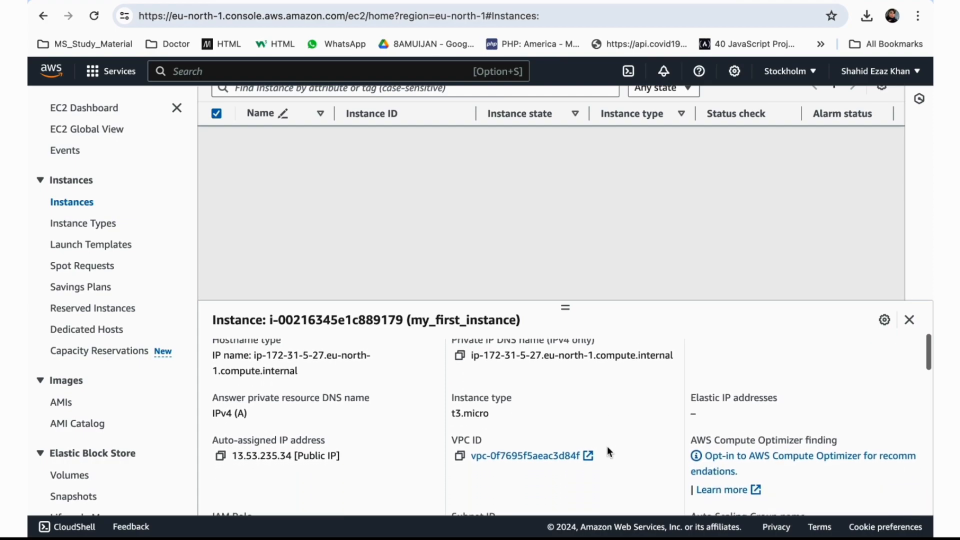
scroll(607, 446, "down", 5)
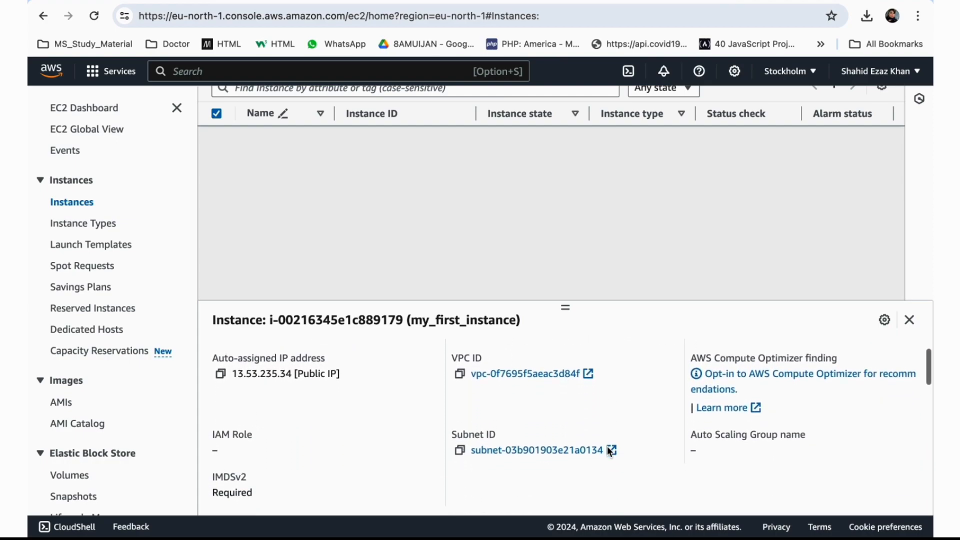
scroll(607, 446, "down", 5)
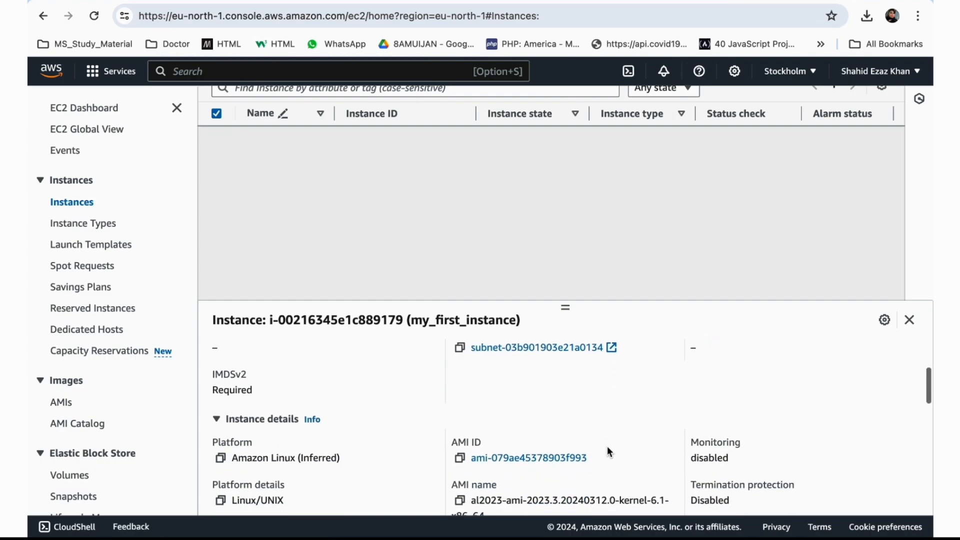
scroll(607, 446, "down", 5)
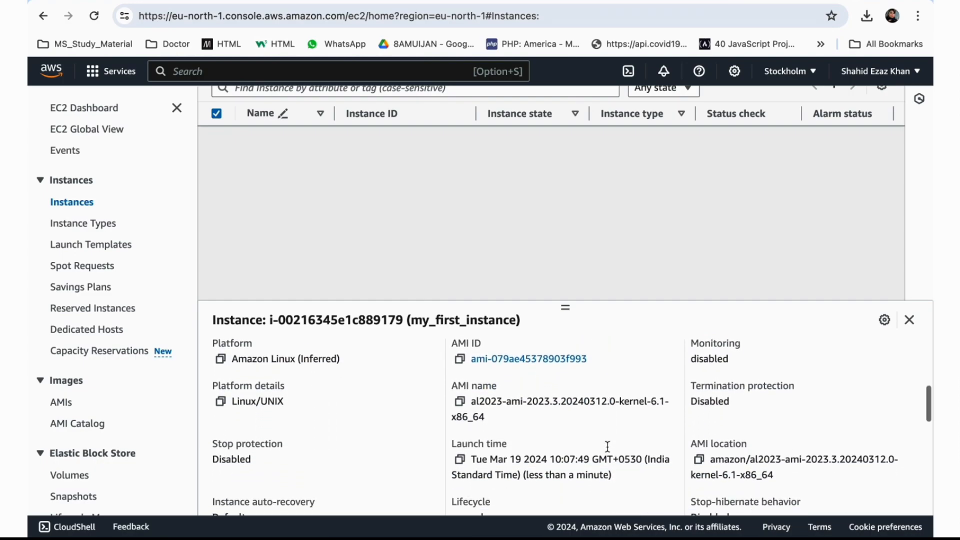
scroll(608, 446, "down", 5)
scroll(608, 446, "up", 2)
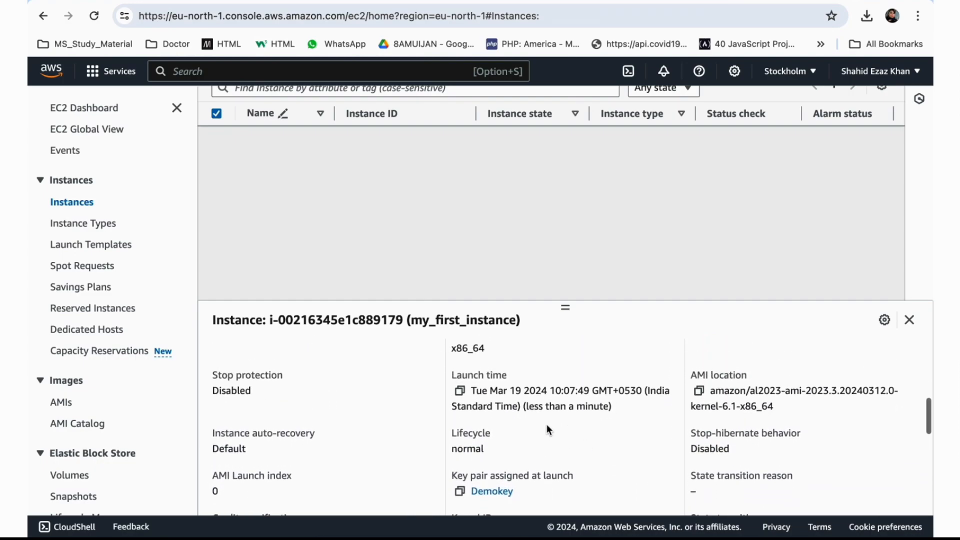
scroll(568, 444, "down", 10)
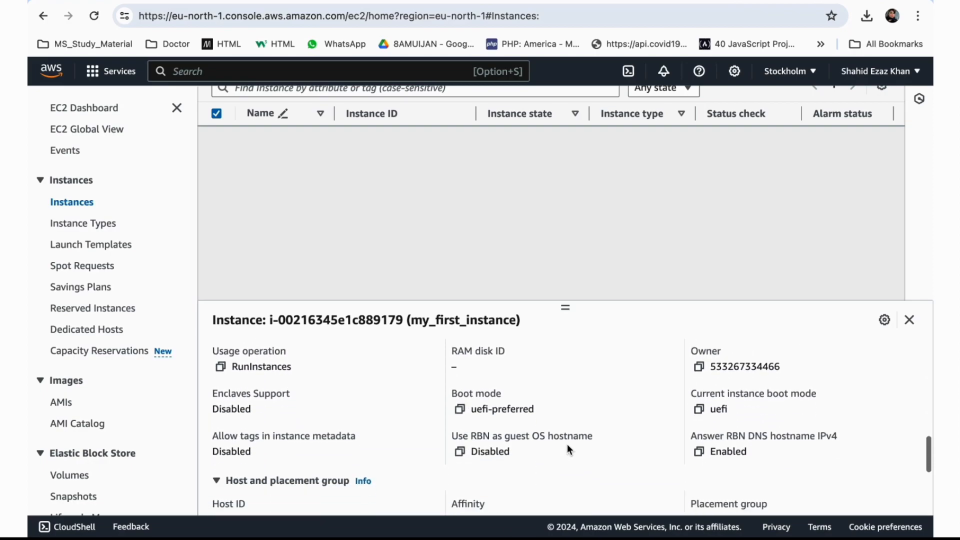
scroll(567, 444, "down", 5)
scroll(567, 444, "up", 20)
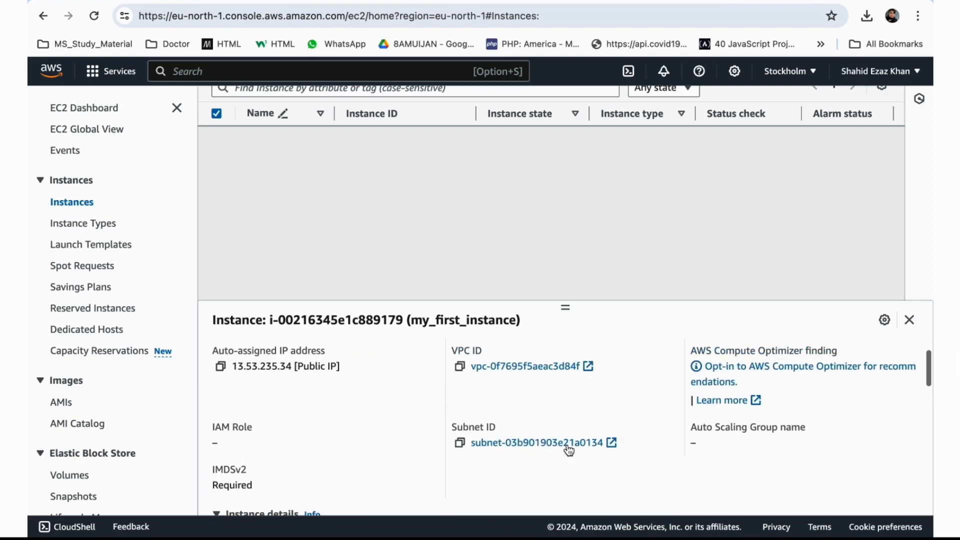
scroll(569, 450, "up", 5)
scroll(568, 253, "up", 3)
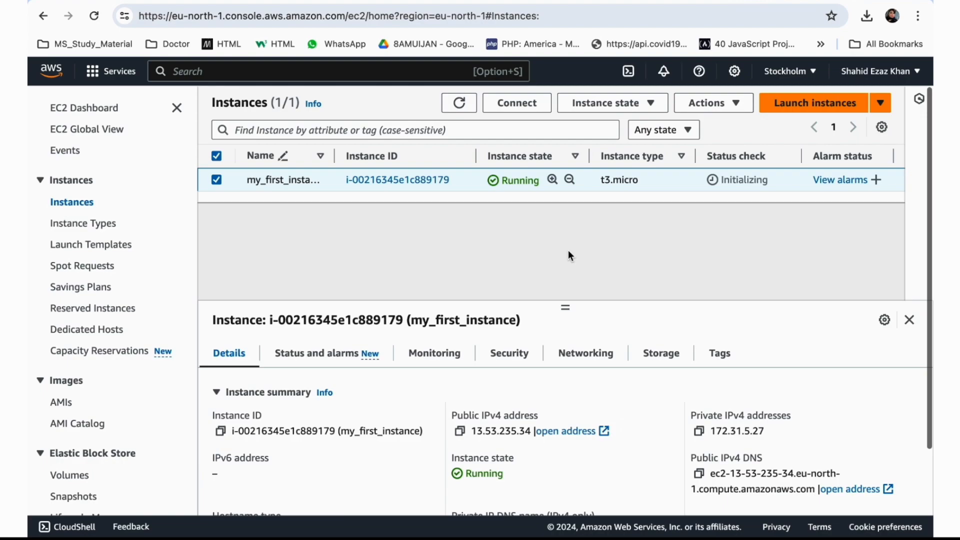
Connect to my_first_instance using EC2 Instance Connect with the default username ec2-user
left_click(521, 103)
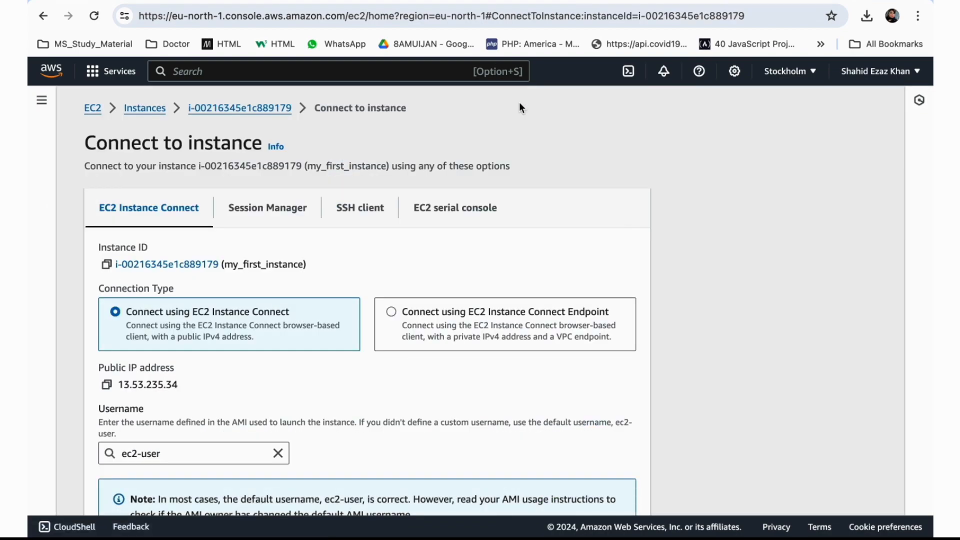
scroll(263, 289, "down", 2)
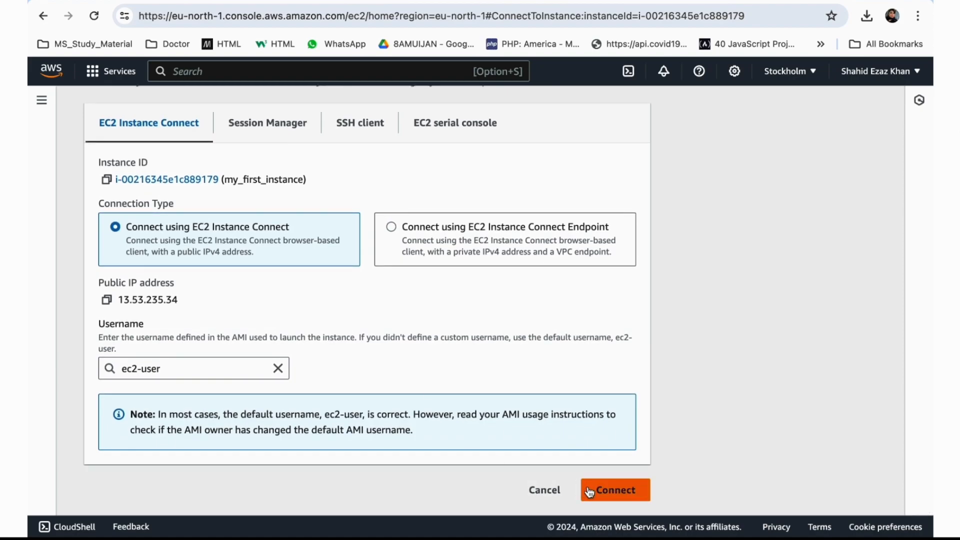
left_click(615, 489)
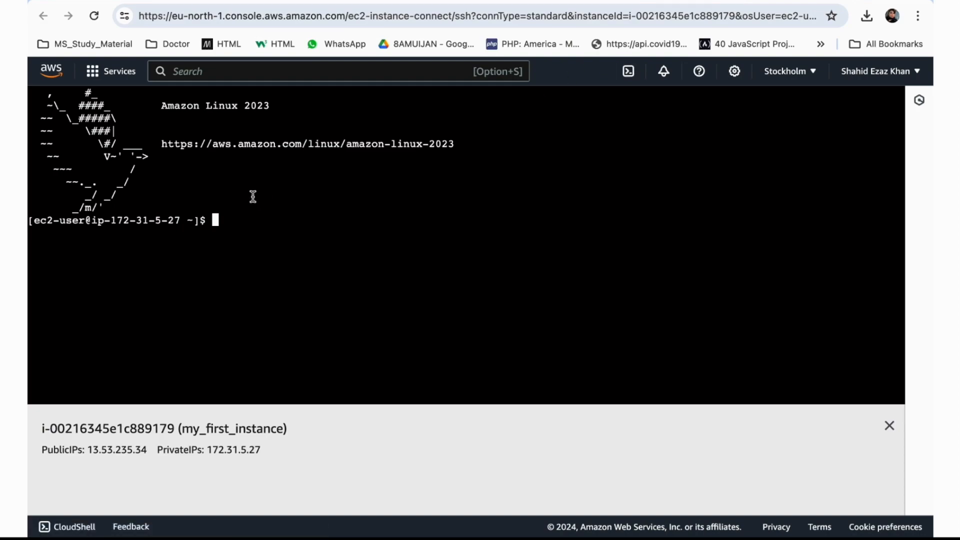
Run whoami in the instance's terminal, and ping google to test network connectivity
type("whoami")
key("Return")
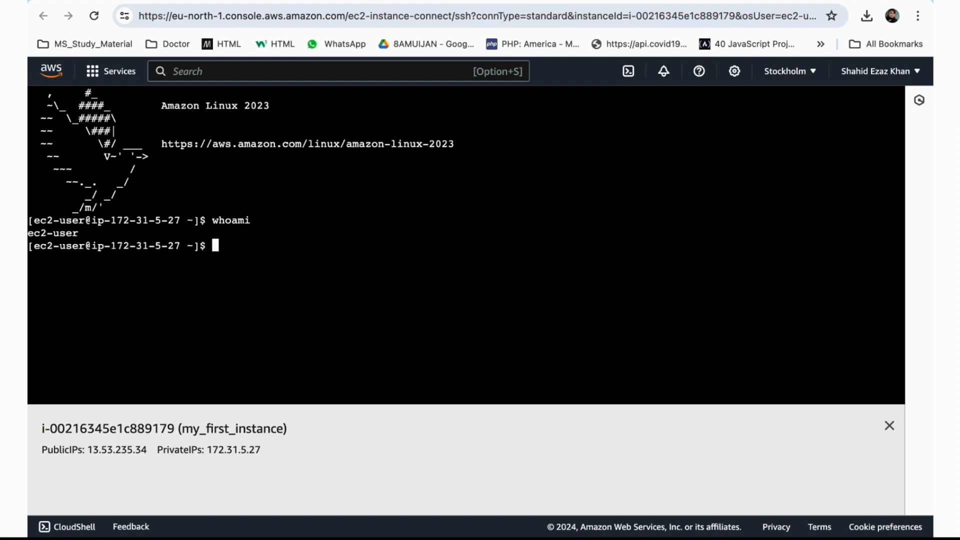
type("ping google")
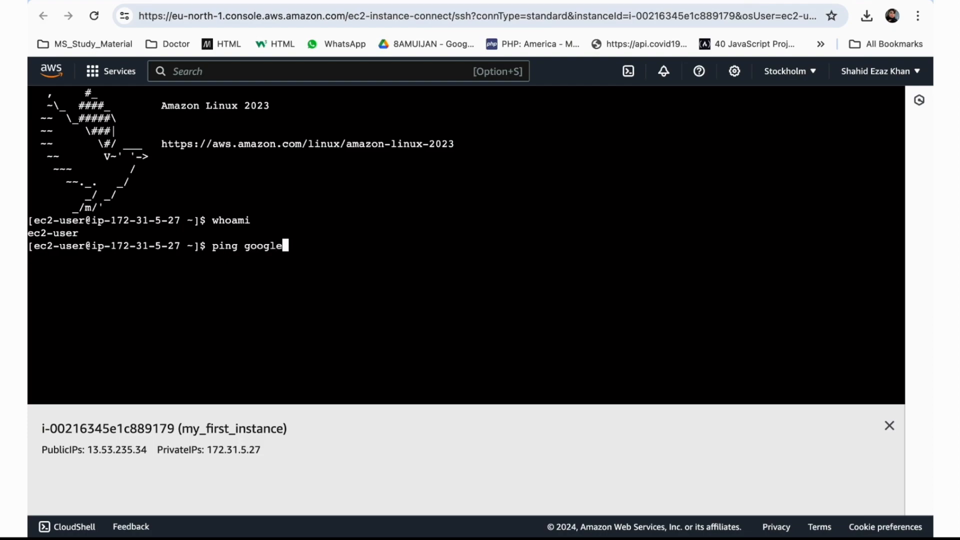
key("Return")
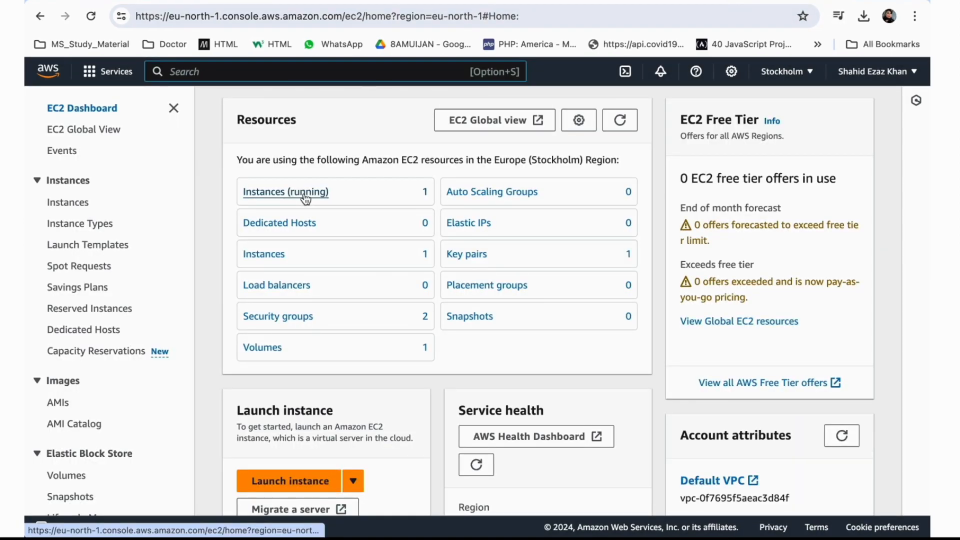
Open the list of running instances from the EC2 dashboard, select my_first_instance and examine its details
left_click(306, 200)
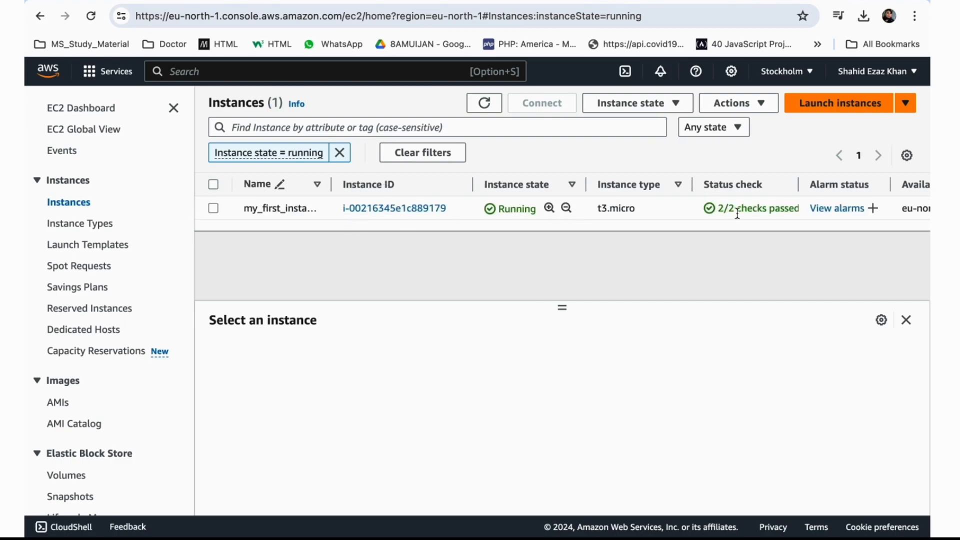
left_click(213, 208)
scroll(387, 395, "down", 5)
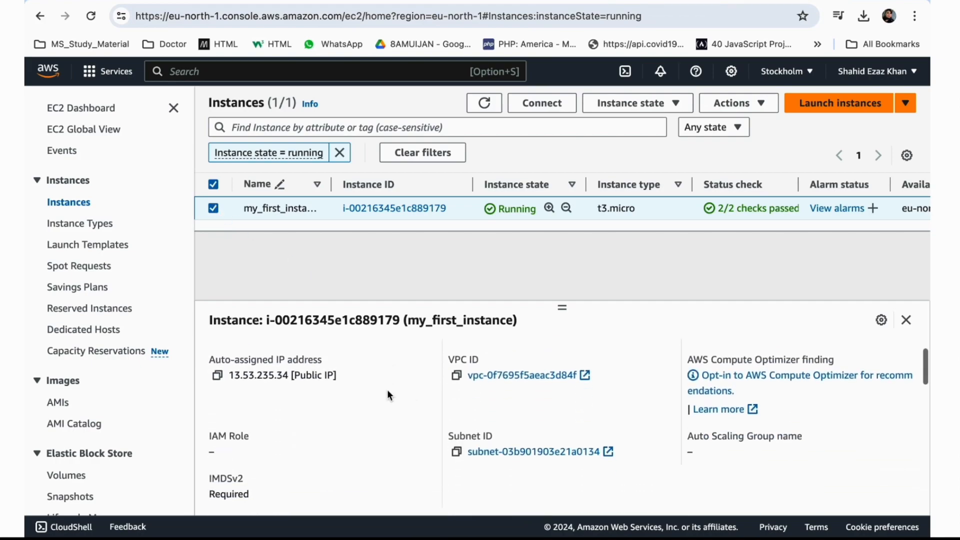
scroll(388, 396, "down", 10)
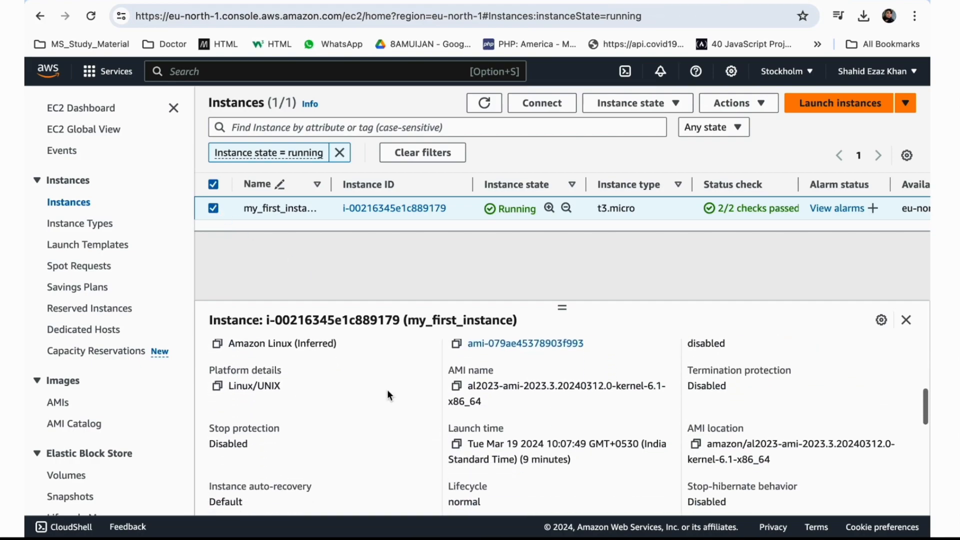
scroll(388, 395, "down", 3)
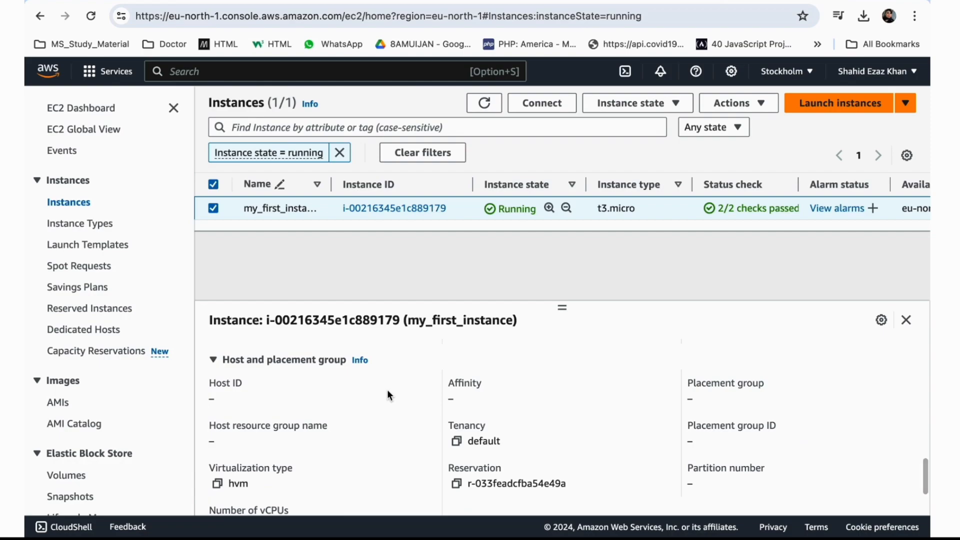
scroll(389, 395, "up", 20)
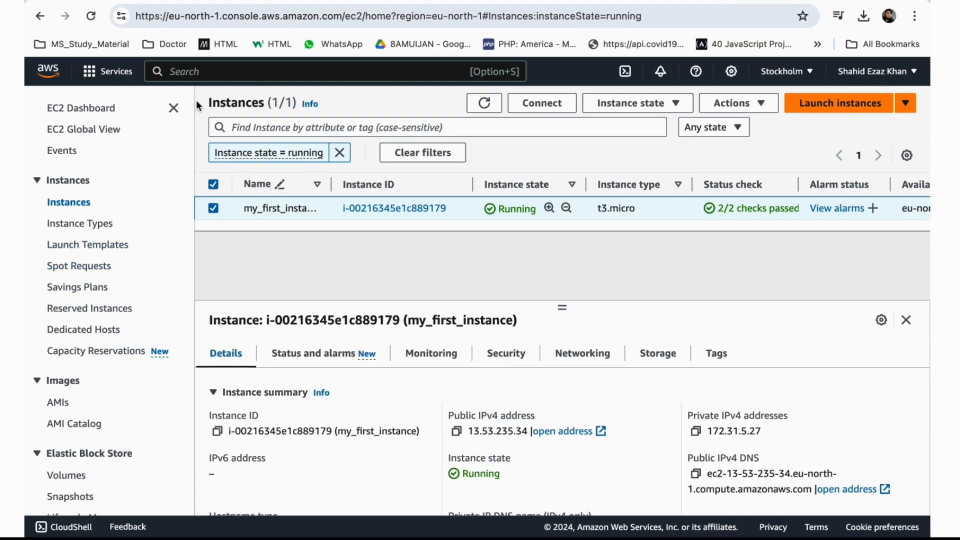
Search the services for iam, open IAM and review its dashboard's recommendations, resources and account sections
type("iam")
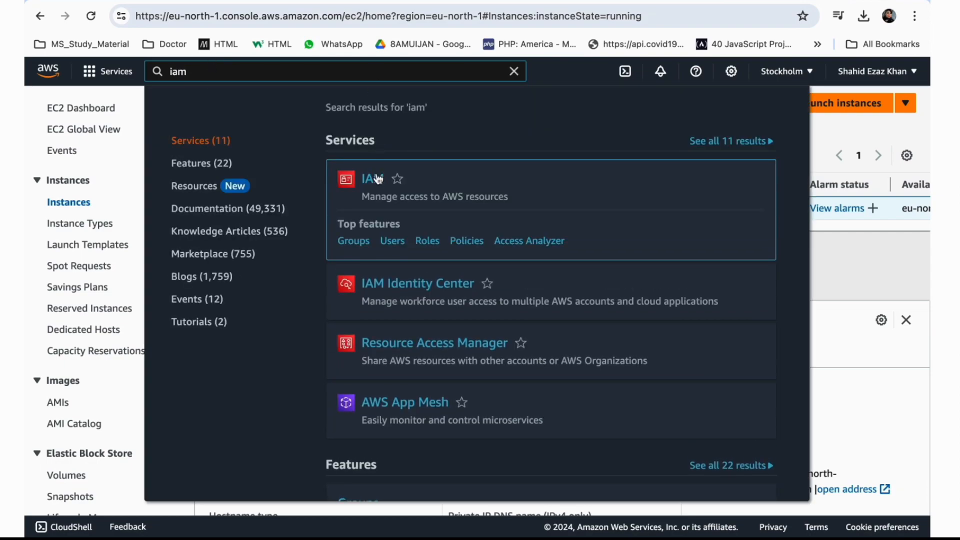
left_click(378, 181)
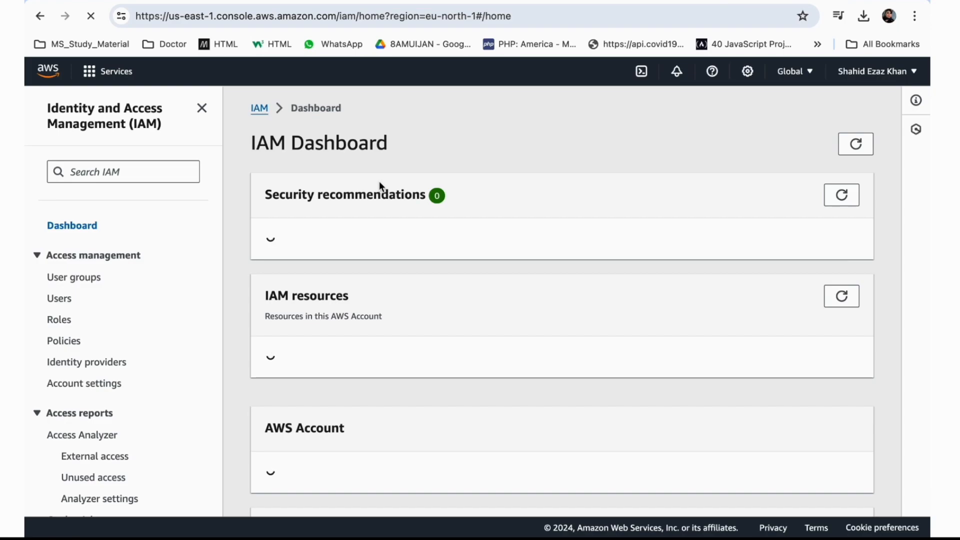
scroll(400, 237, "down", 6)
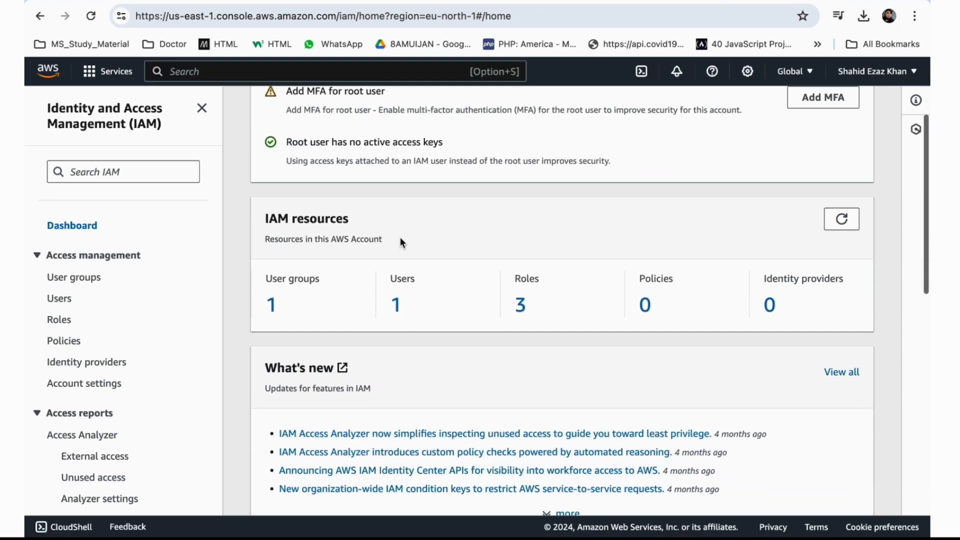
scroll(400, 239, "down", 7)
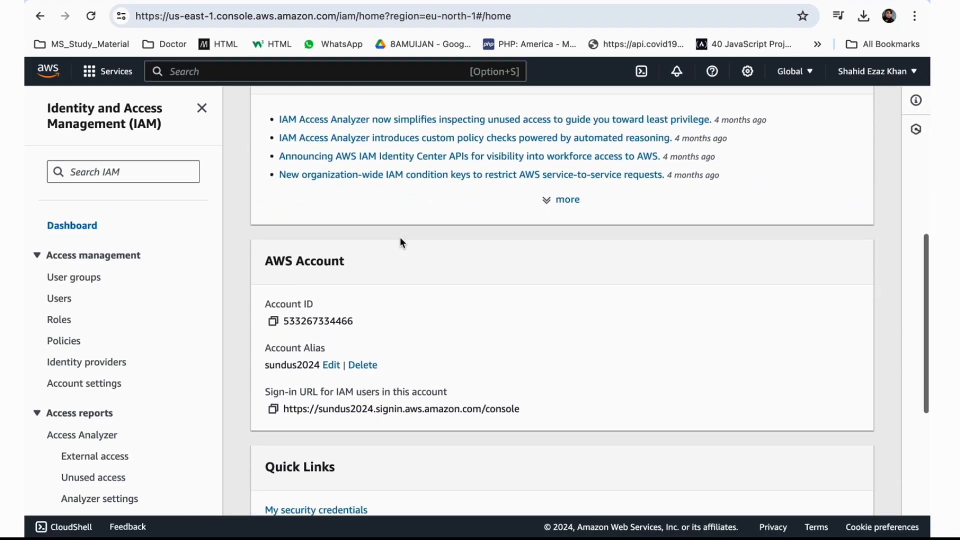
scroll(400, 240, "down", 2)
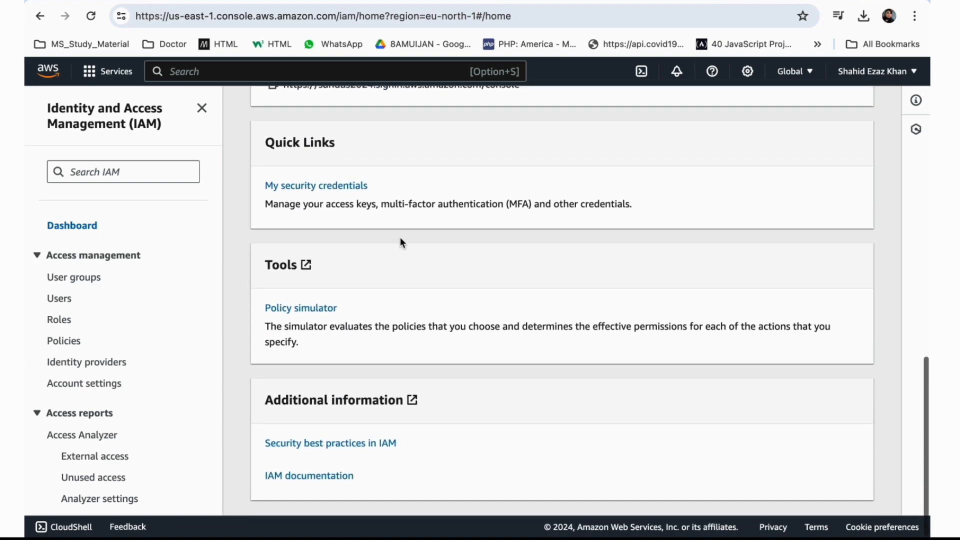
scroll(400, 240, "up", 14)
scroll(400, 237, "up", 1)
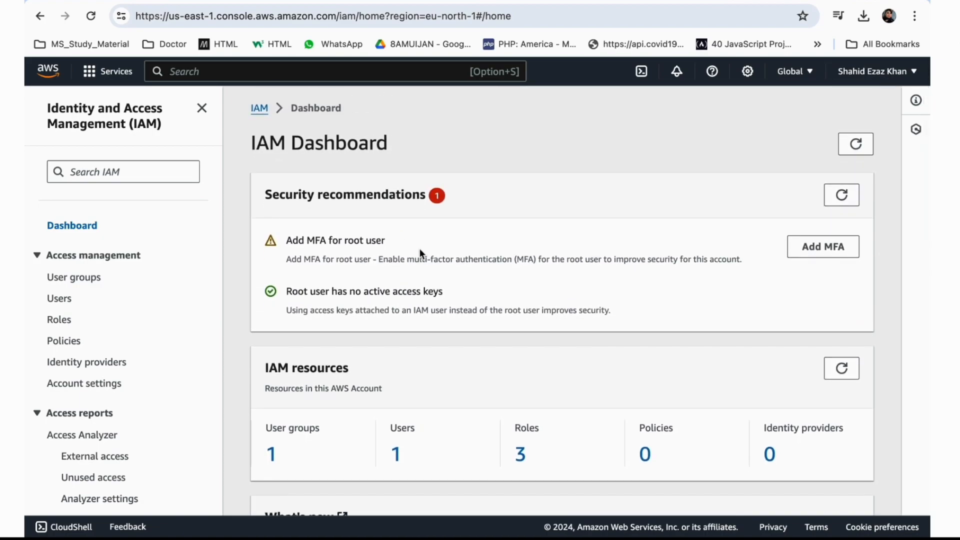
Go to the IAM roles list, select Demorole and open its details page
left_click(67, 320)
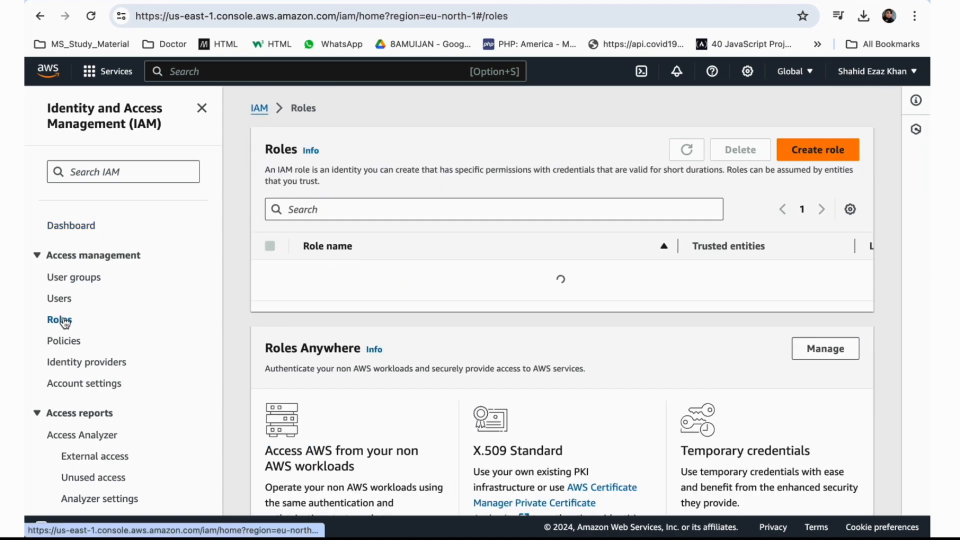
left_click(270, 331)
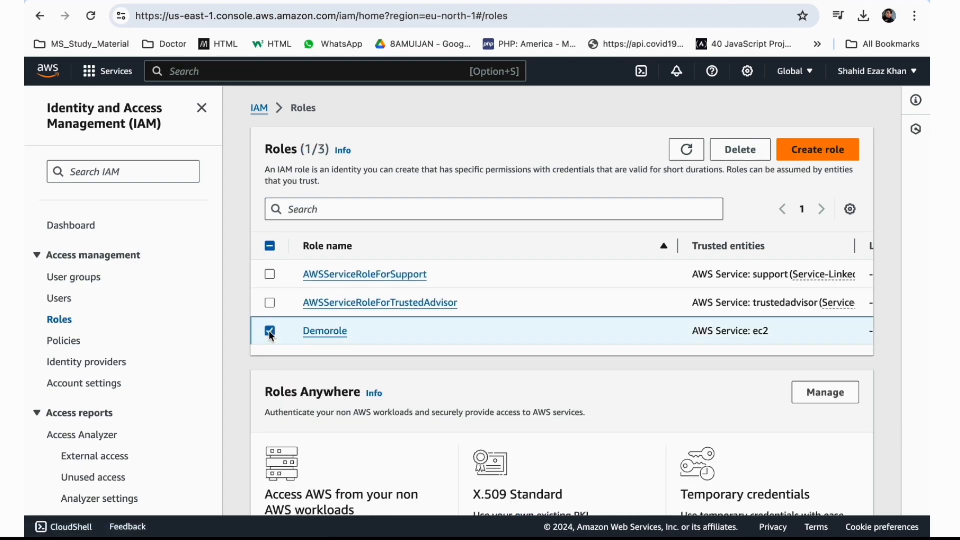
scroll(400, 343, "down", 2)
scroll(400, 343, "up", 2)
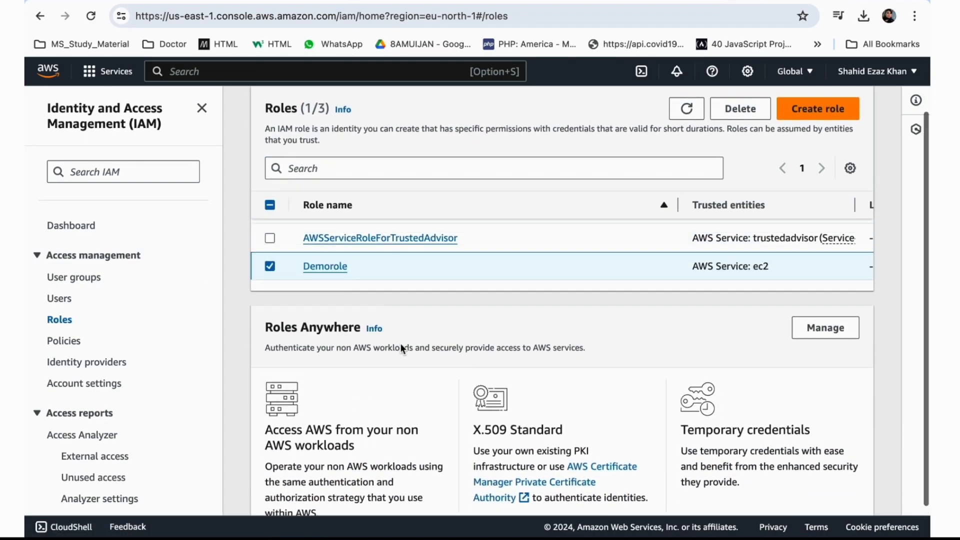
left_click(330, 333)
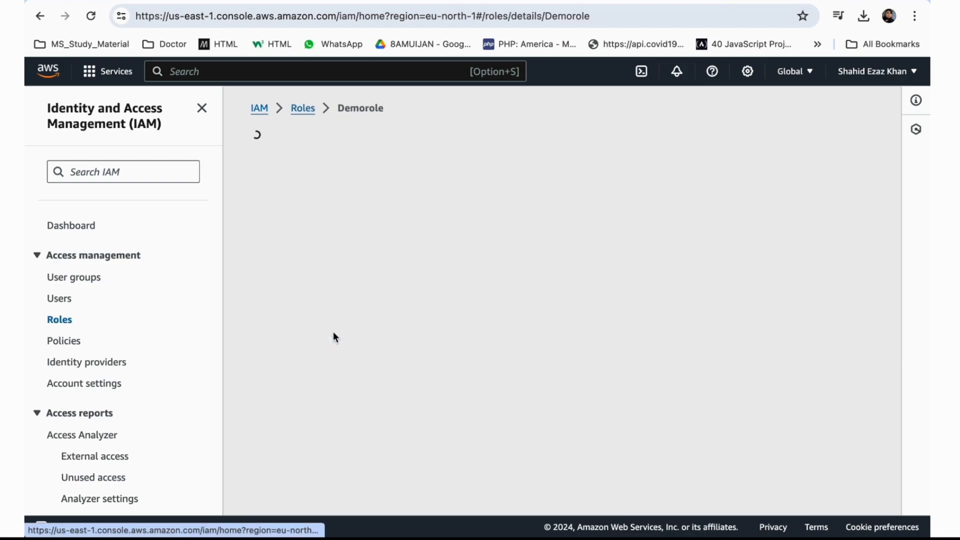
Examine Demorole's permissions policies, open the IAMReadOnlyAccess policy page and close it again
scroll(398, 342, "down", 5)
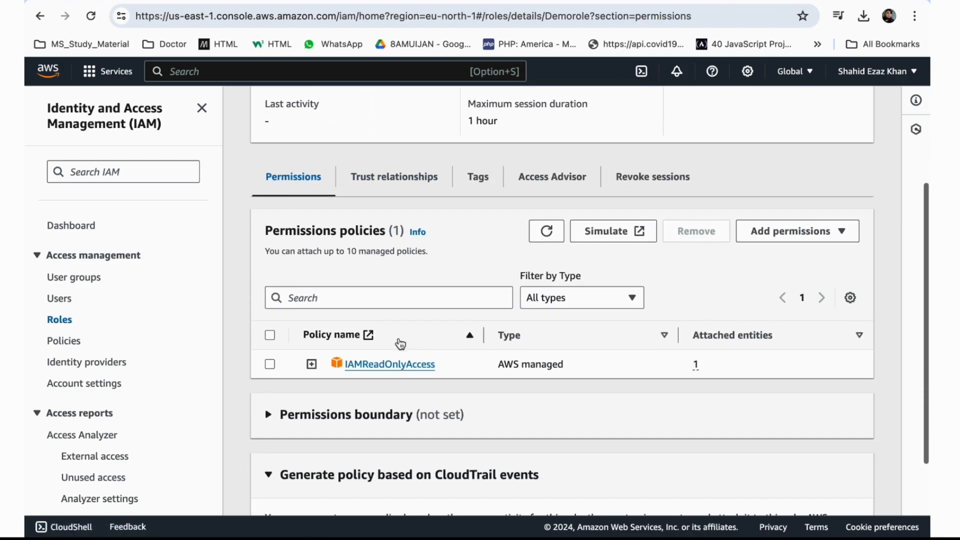
scroll(400, 343, "down", 1)
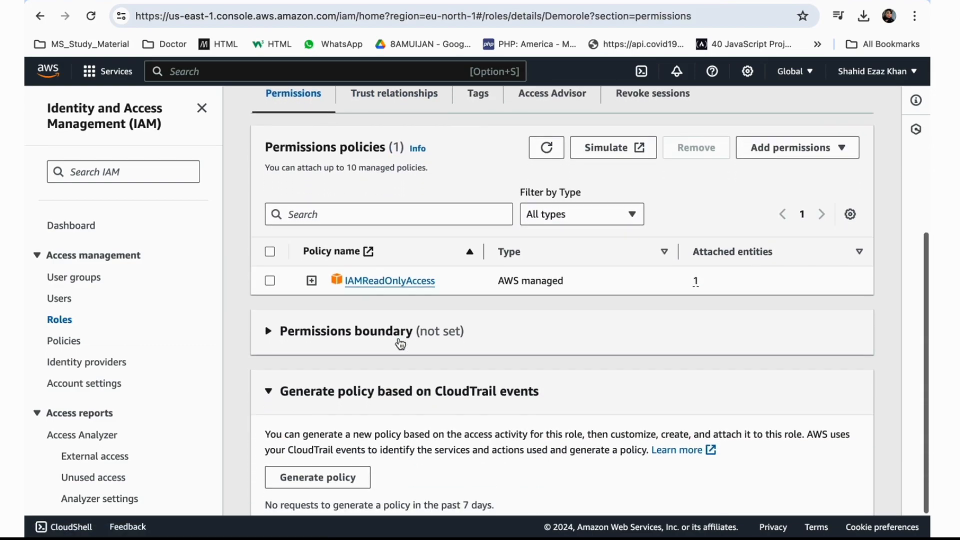
left_click(269, 281)
scroll(385, 320, "down", 1)
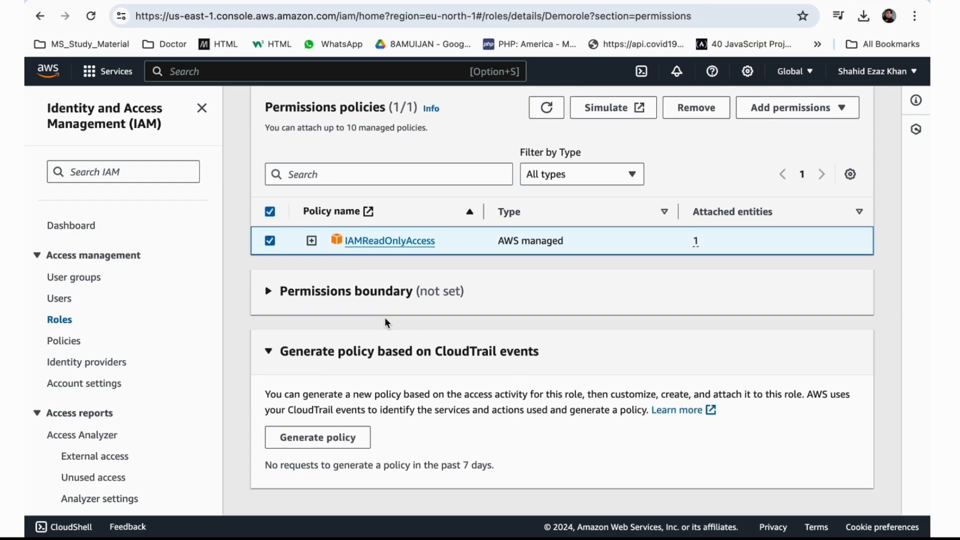
scroll(385, 320, "up", 2)
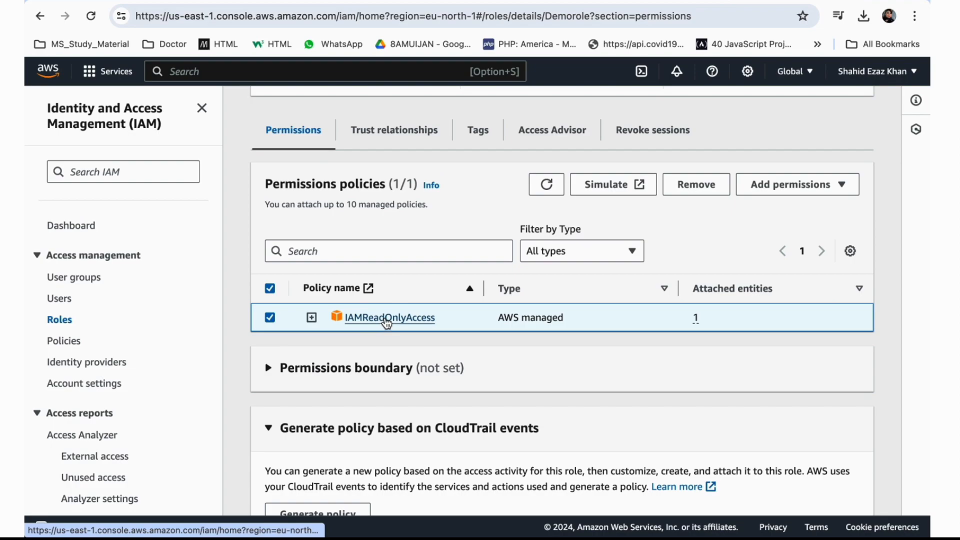
left_click(386, 320)
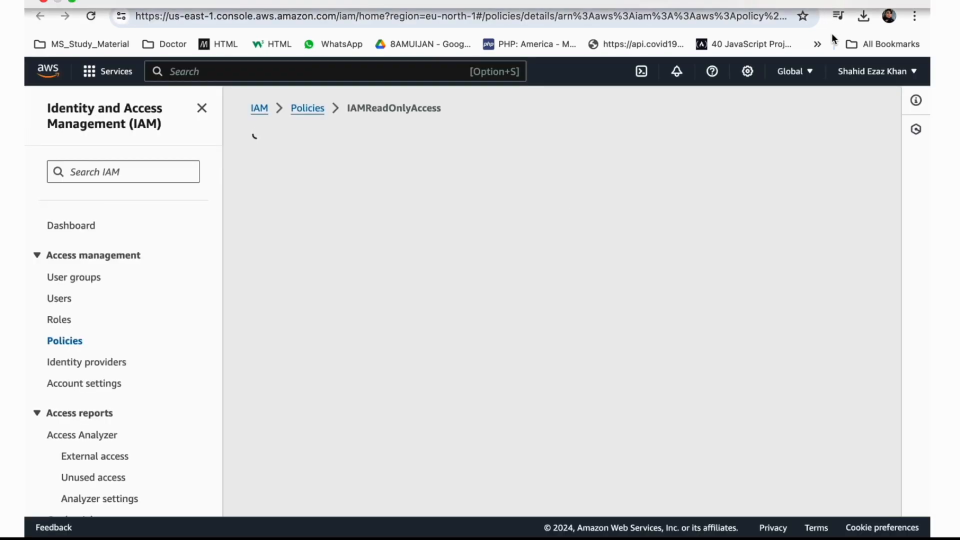
left_click(836, 1)
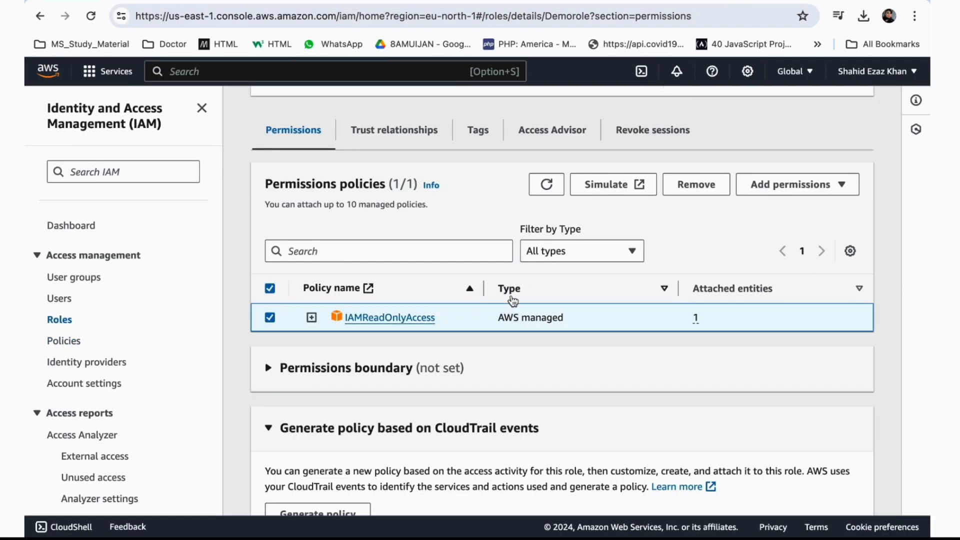
Review Demorole's summary, trust relationships, tags and Access Advisor sections
scroll(513, 301, "up", 1)
scroll(511, 299, "up", 2)
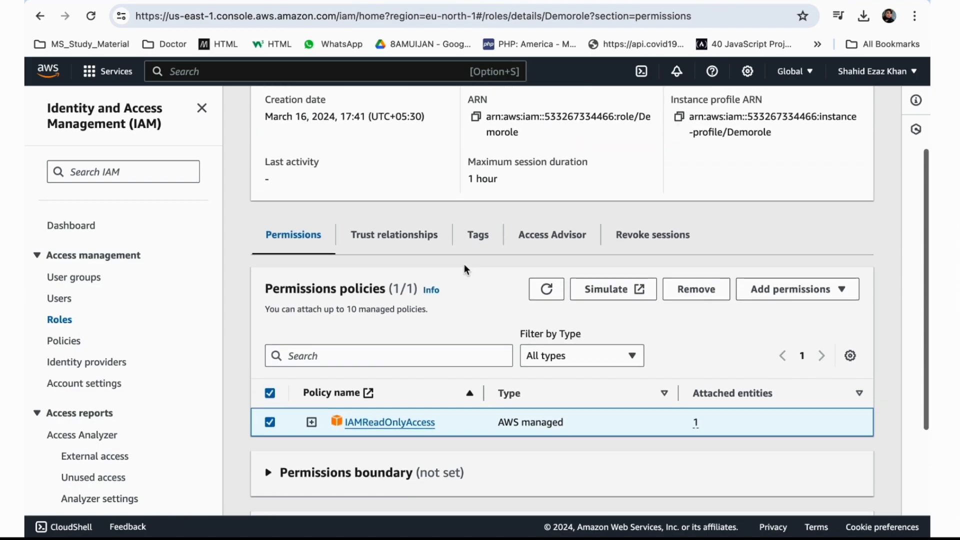
scroll(457, 376, "up", 3)
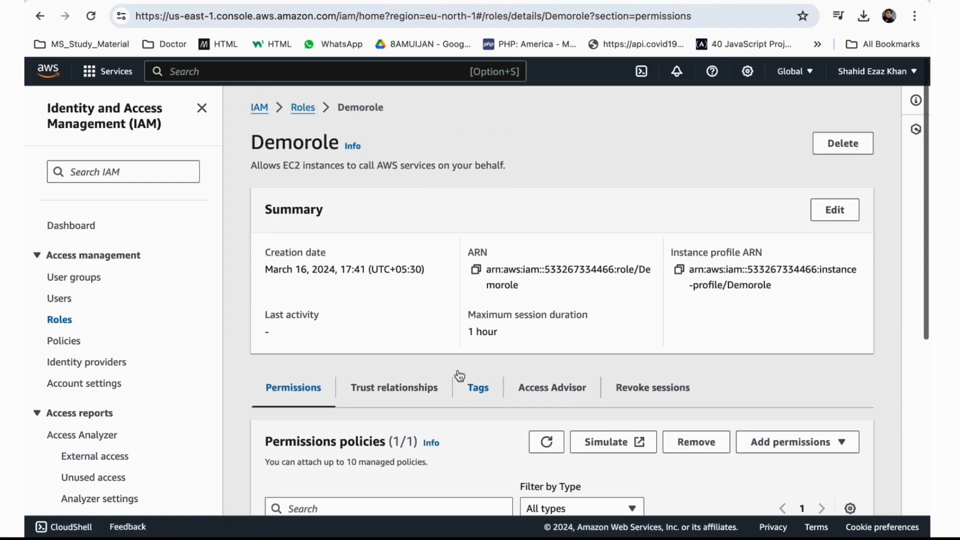
left_click(432, 390)
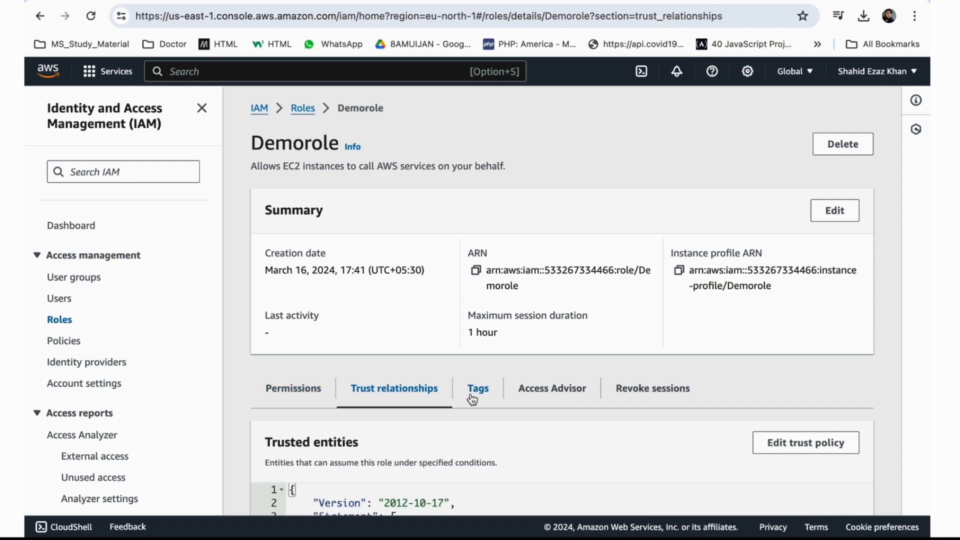
left_click(472, 396)
scroll(470, 397, "down", 2)
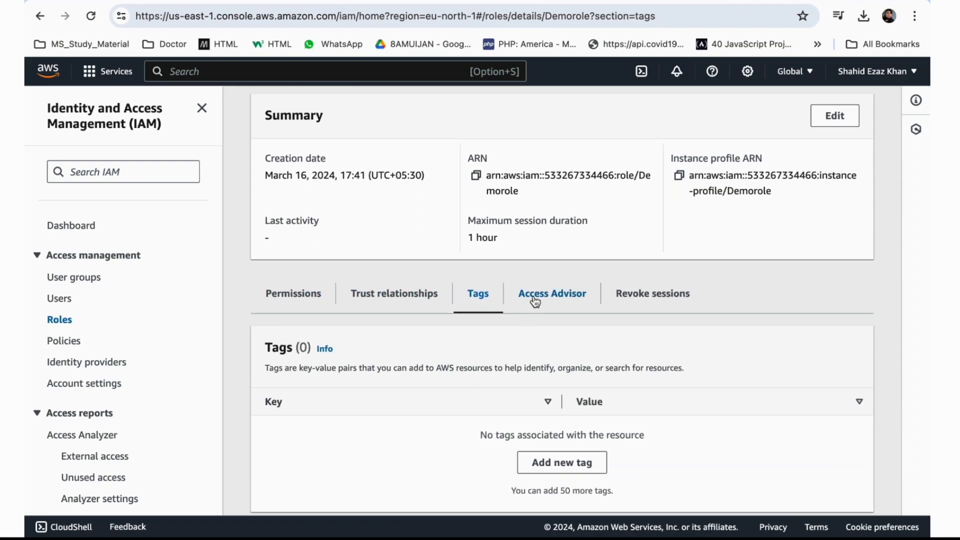
left_click(534, 300)
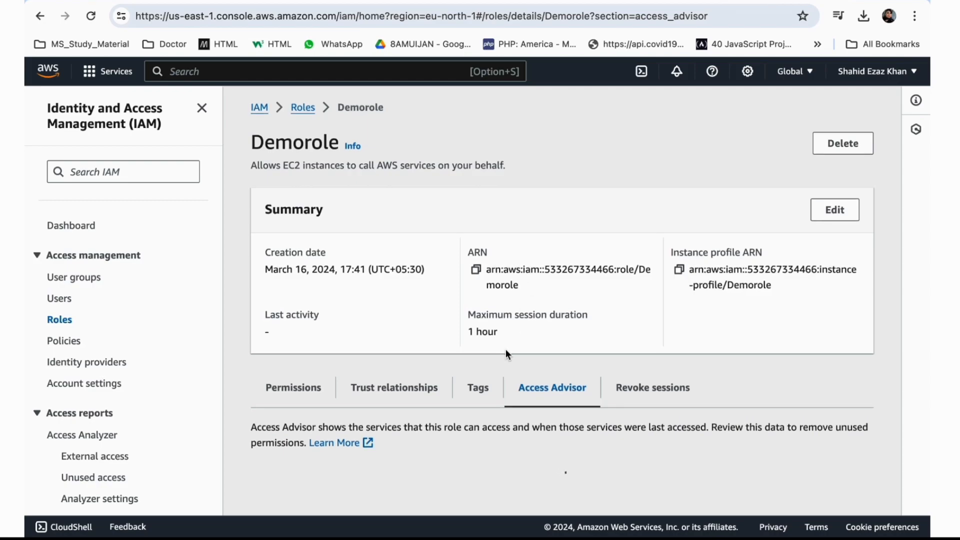
Return to Demorole's permissions, expand and collapse the permissions boundary section, and review the role's policies
left_click(292, 389)
scroll(381, 413, "down", 6)
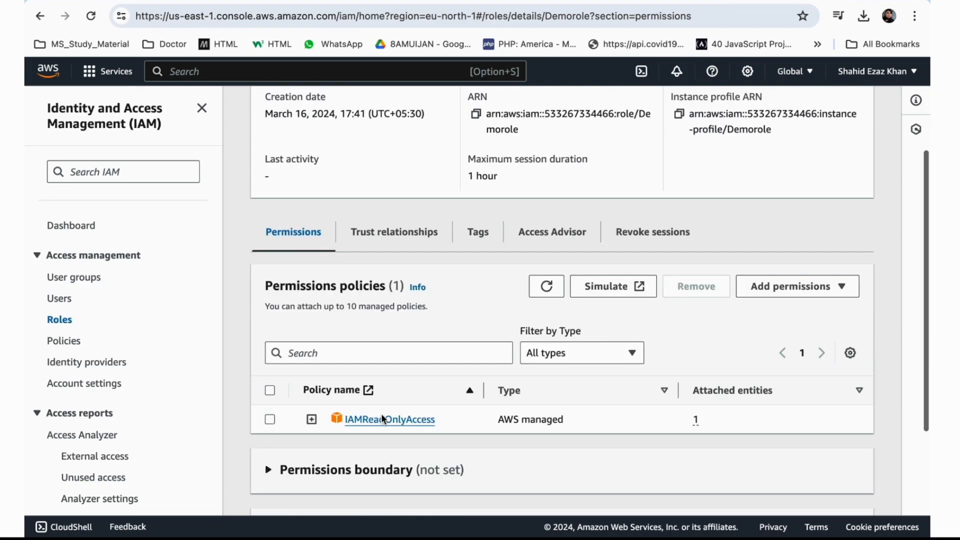
scroll(383, 416, "down", 1)
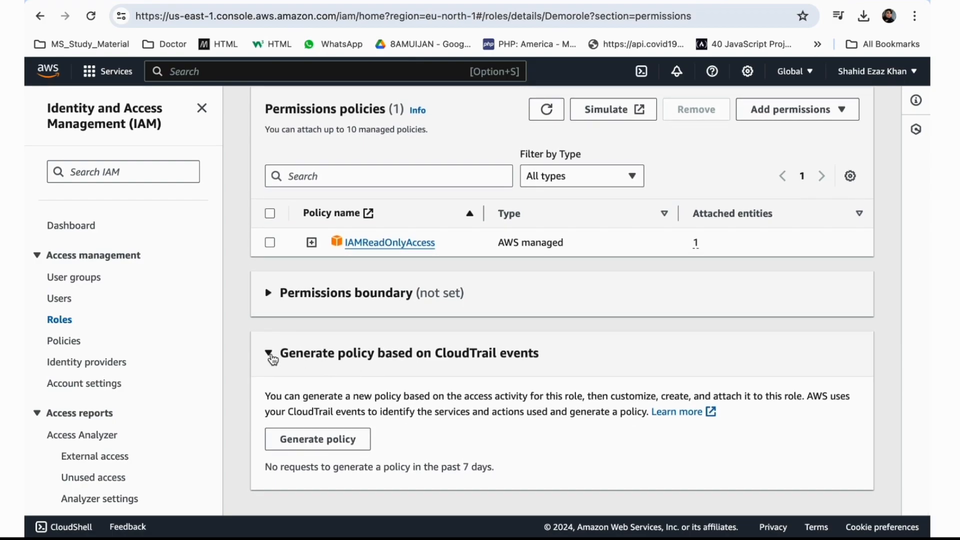
left_click(331, 300)
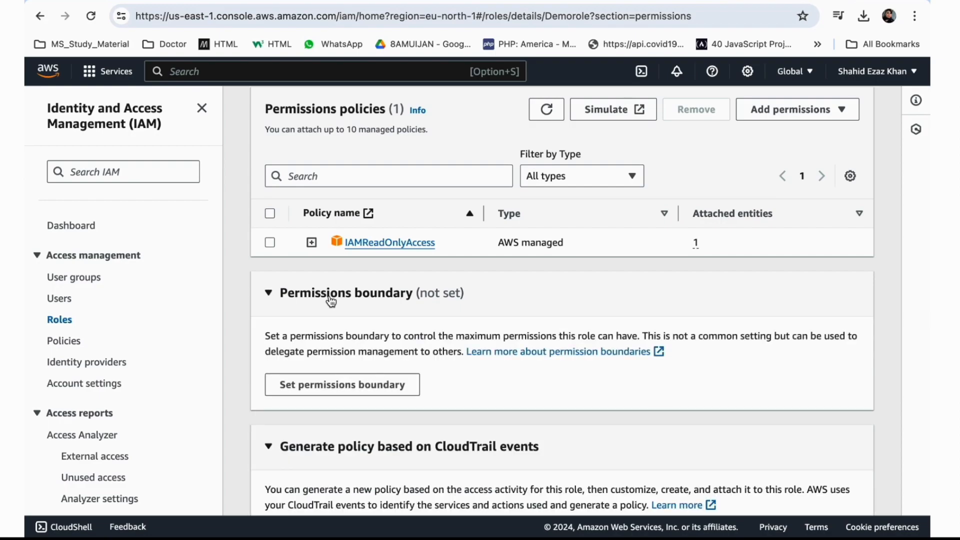
left_click(331, 300)
scroll(331, 301, "up", 3)
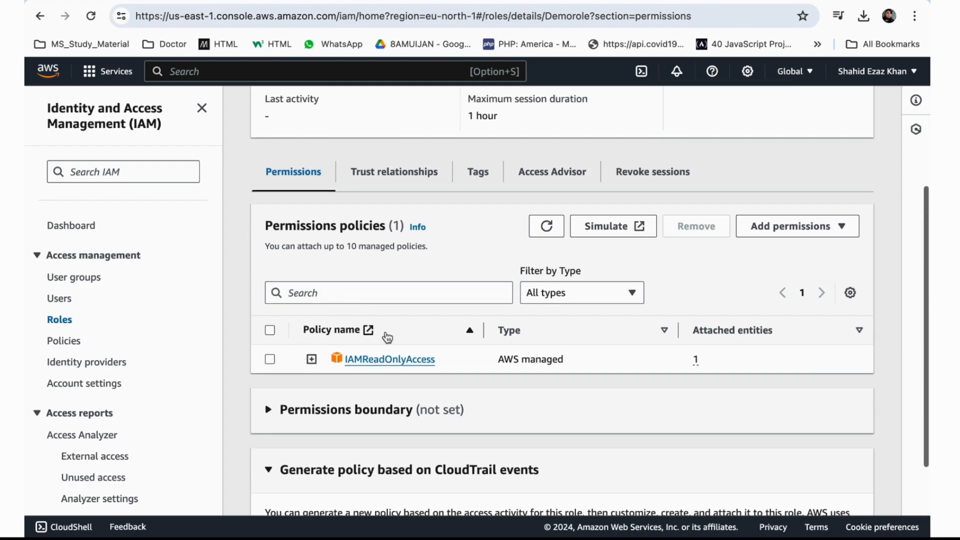
scroll(462, 353, "up", 3)
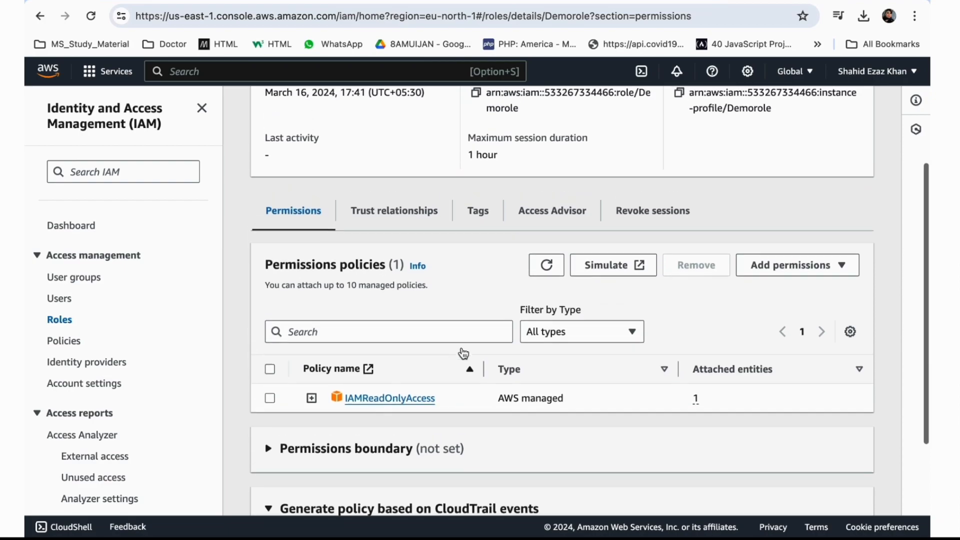
scroll(463, 352, "up", 2)
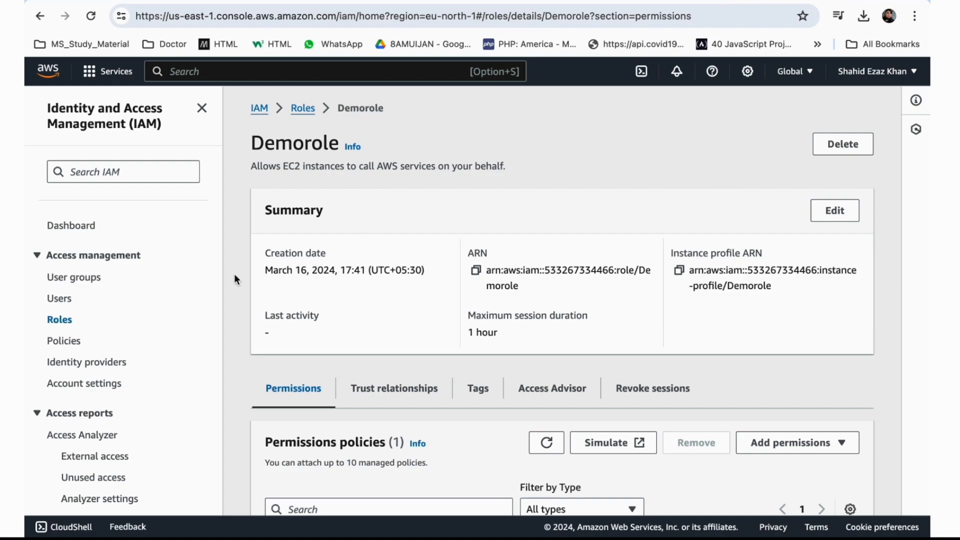
Search the services for ec2 and open the EC2 dashboard
left_click(250, 72)
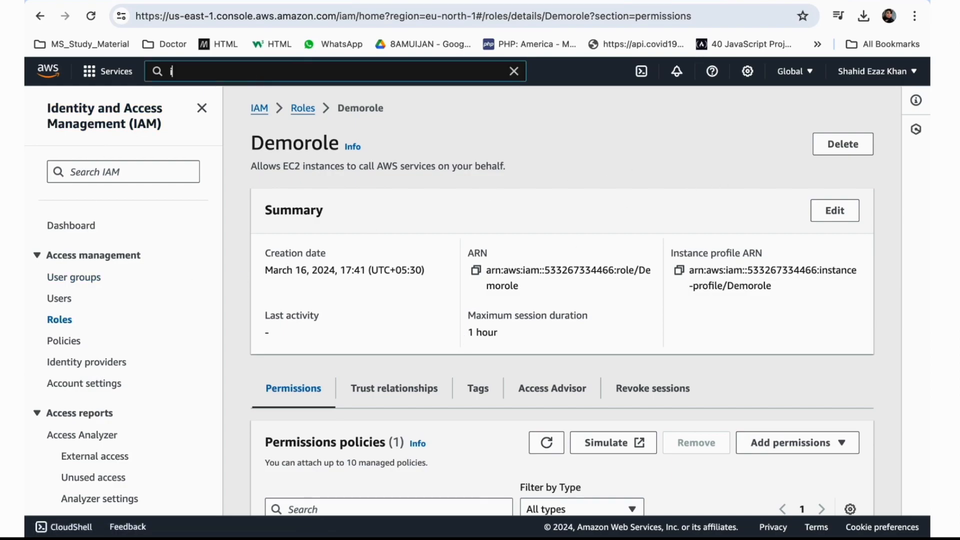
type("iam")
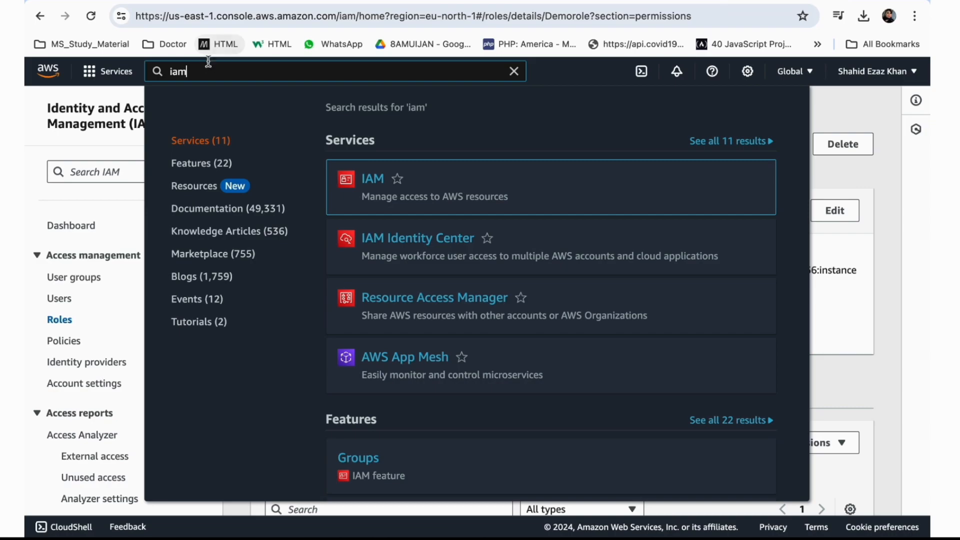
left_click_drag(189, 71, 168, 72)
type("ec")
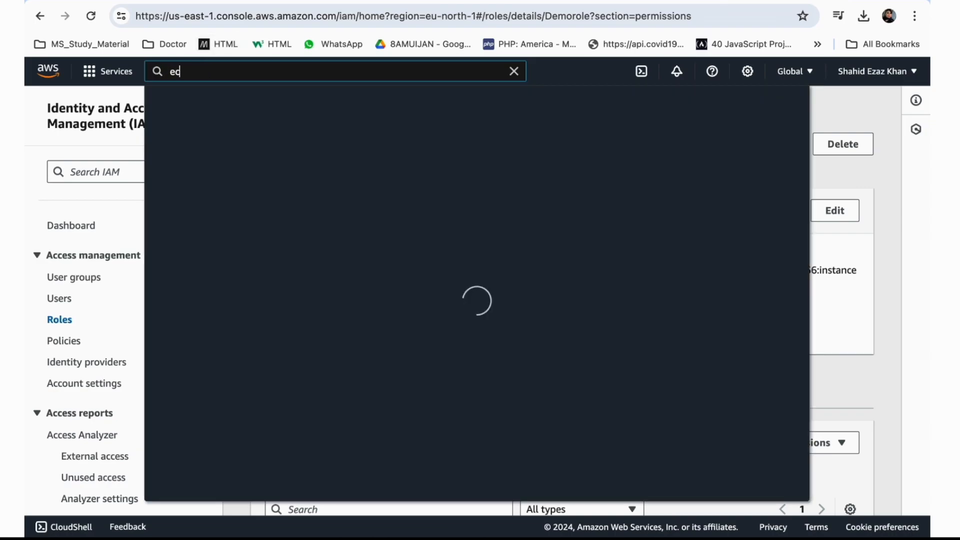
type("2")
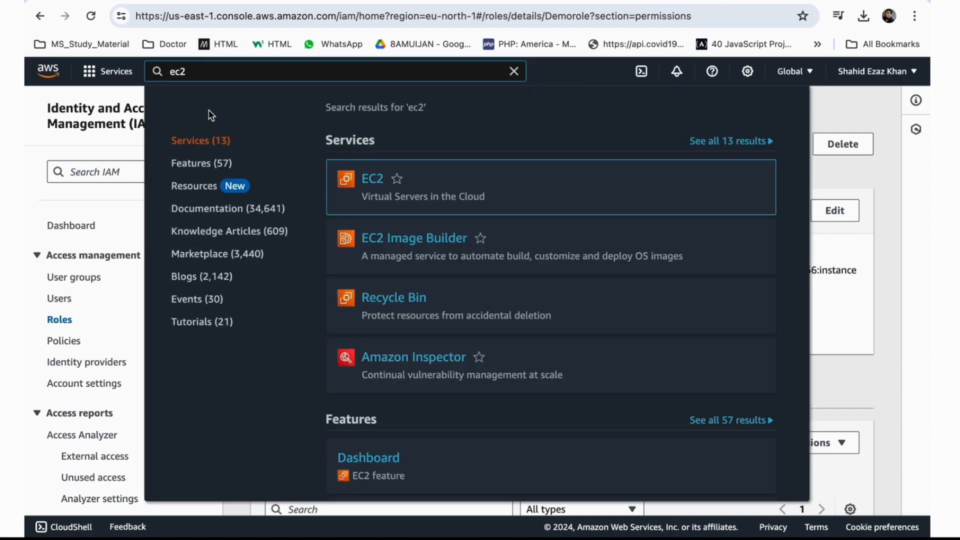
left_click(375, 185)
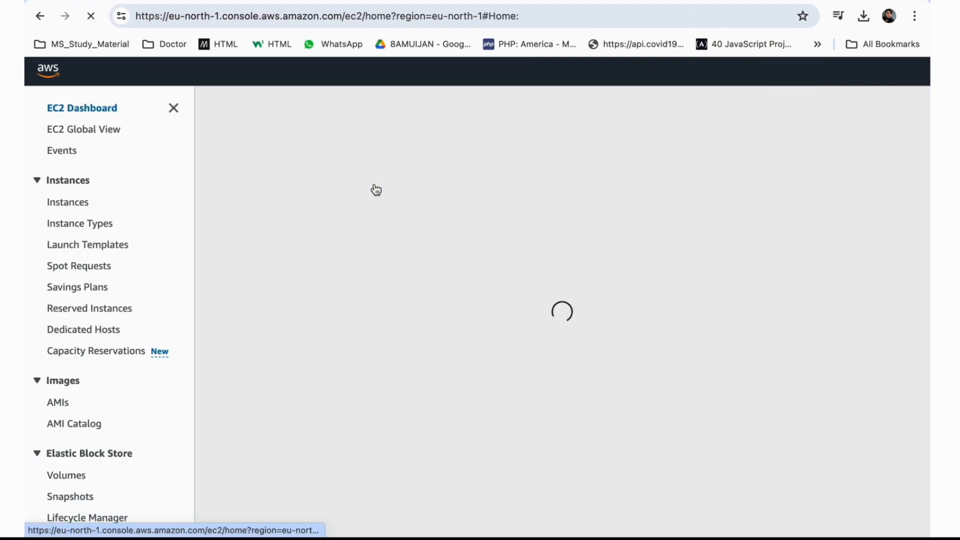
Open the list of running instances from the EC2 dashboard's resources
scroll(492, 283, "down", 1)
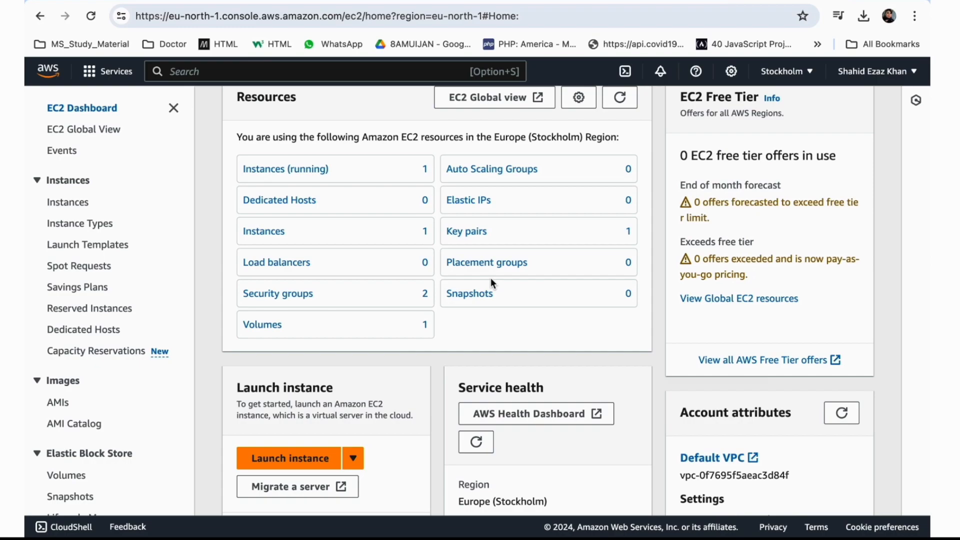
scroll(491, 280, "up", 1)
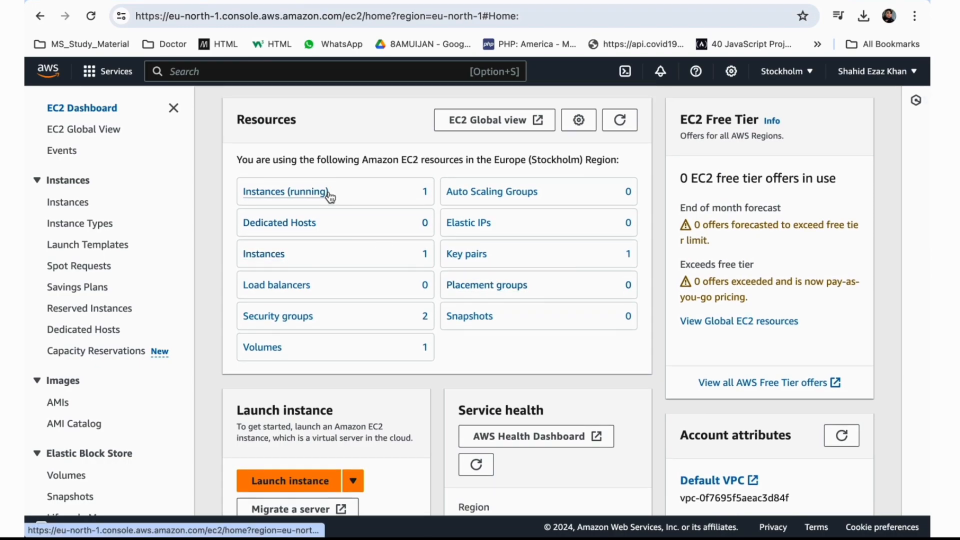
left_click(330, 196)
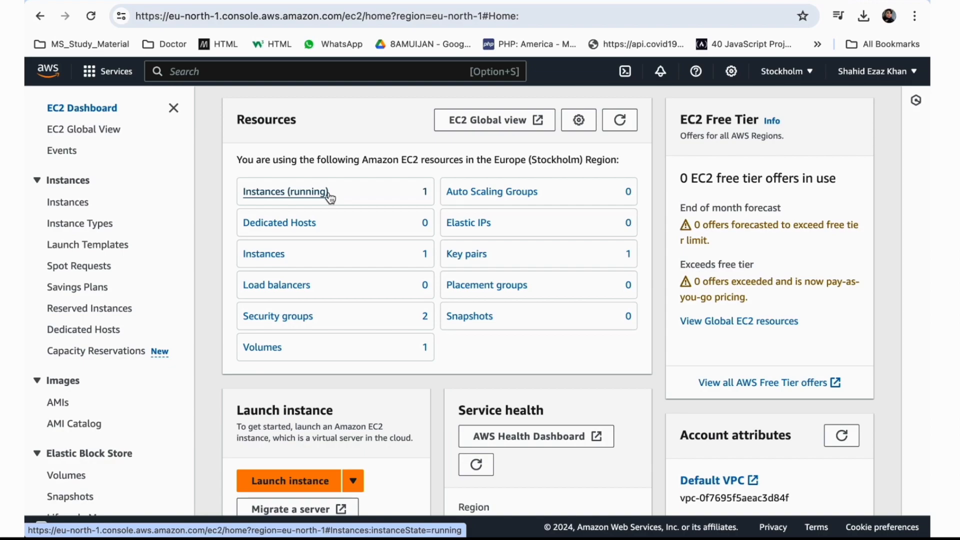
left_click(302, 194)
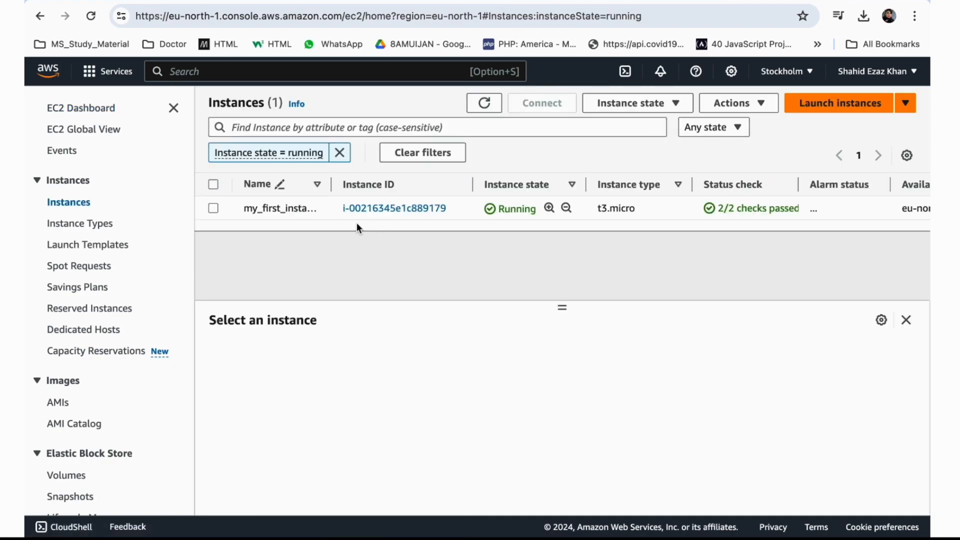
Select my_first_instance and modify its security settings to attach the IAM role Demorole
left_click(212, 208)
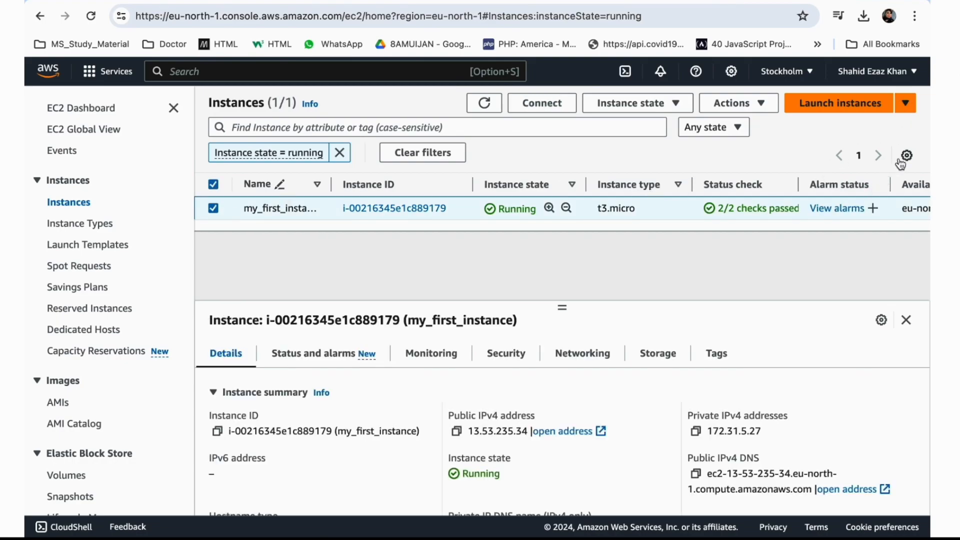
left_click(671, 104)
left_click(757, 104)
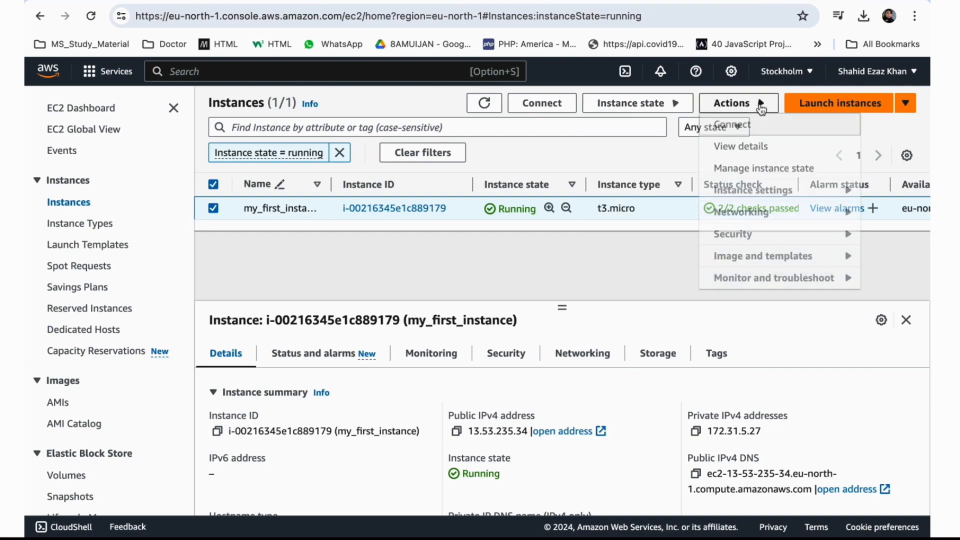
left_click(844, 234)
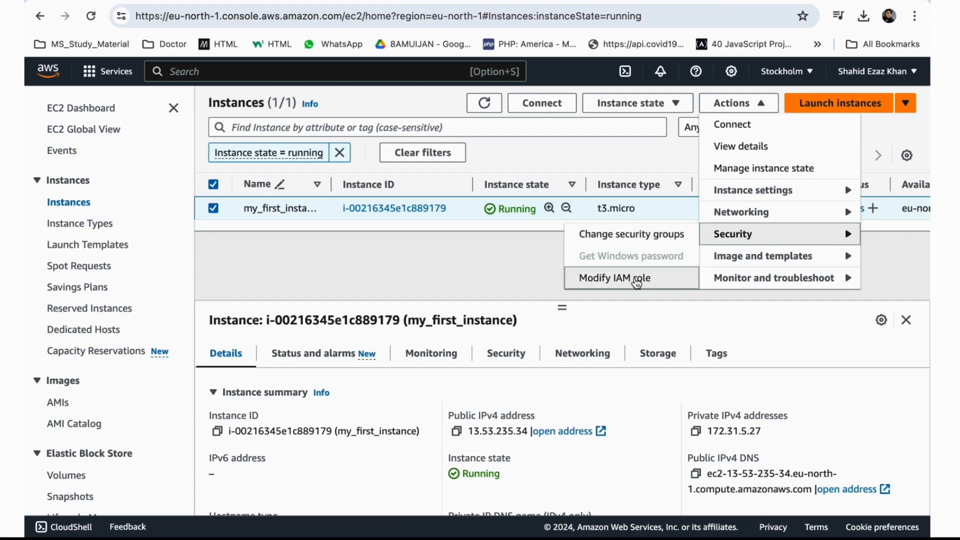
left_click(634, 279)
left_click(365, 295)
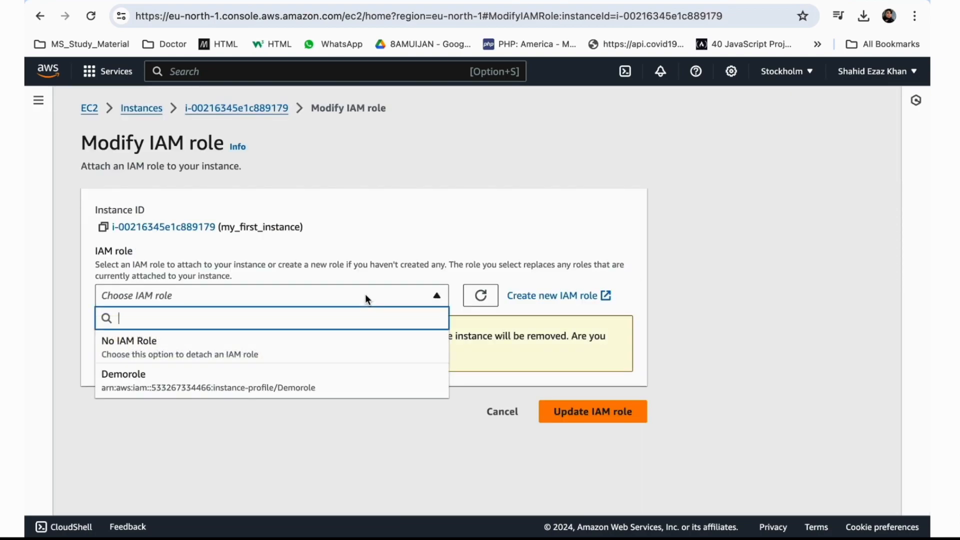
left_click(229, 383)
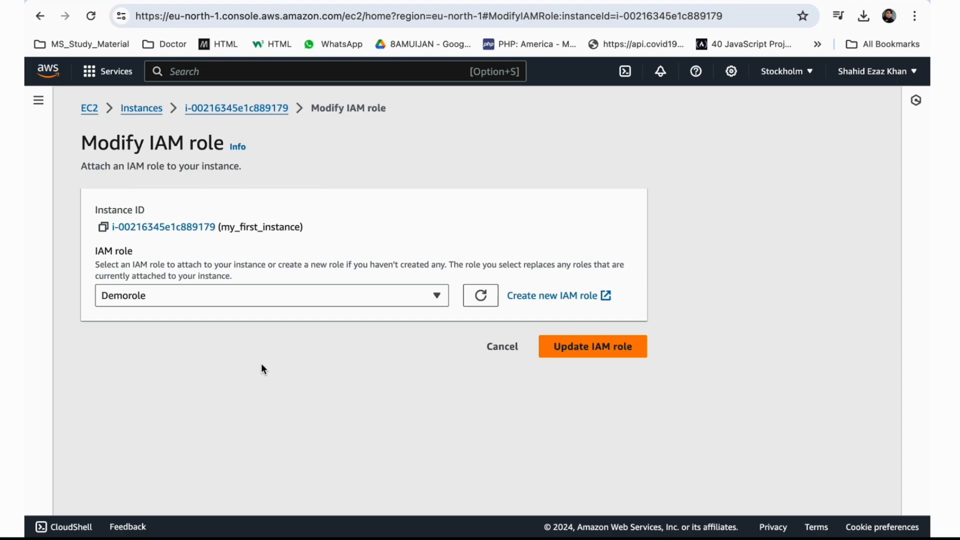
left_click(571, 350)
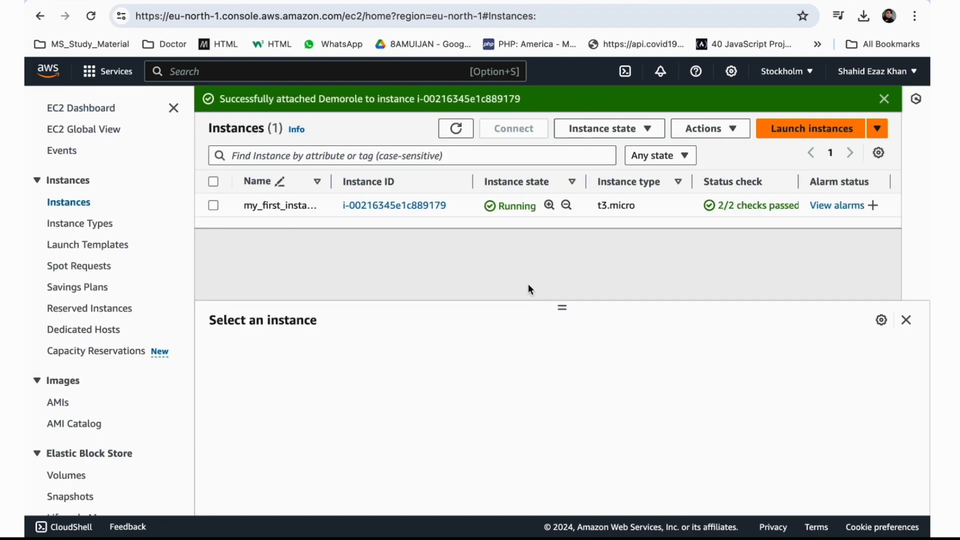
Select my_first_instance in the instances list and examine its instance summary and details after the role update
left_click(213, 205)
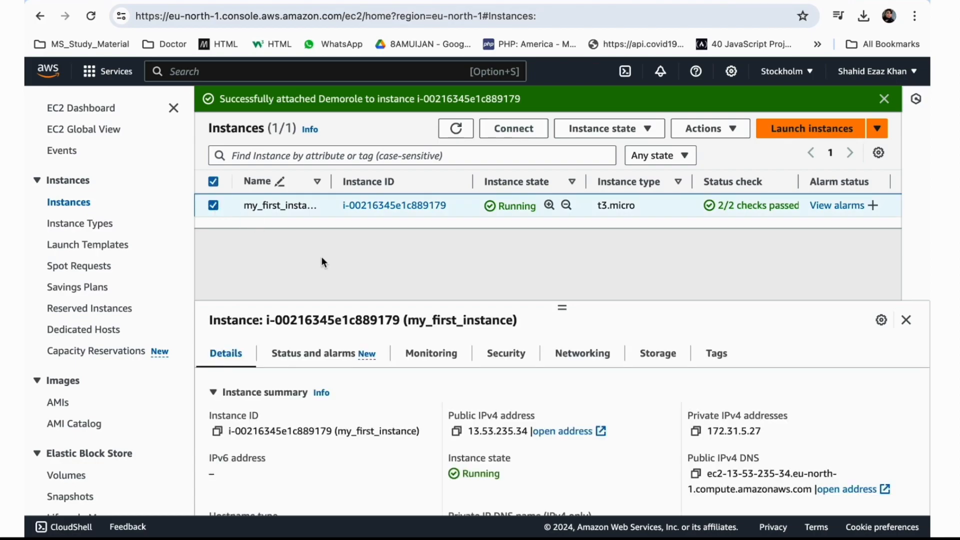
scroll(603, 380, "down", 5)
scroll(604, 379, "up", 5)
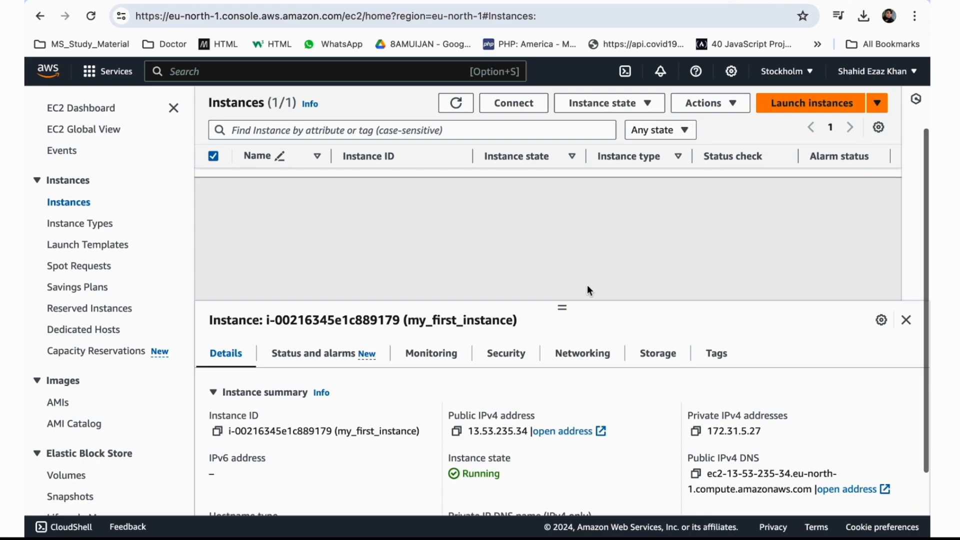
scroll(583, 376, "down", 1)
scroll(584, 376, "down", 10)
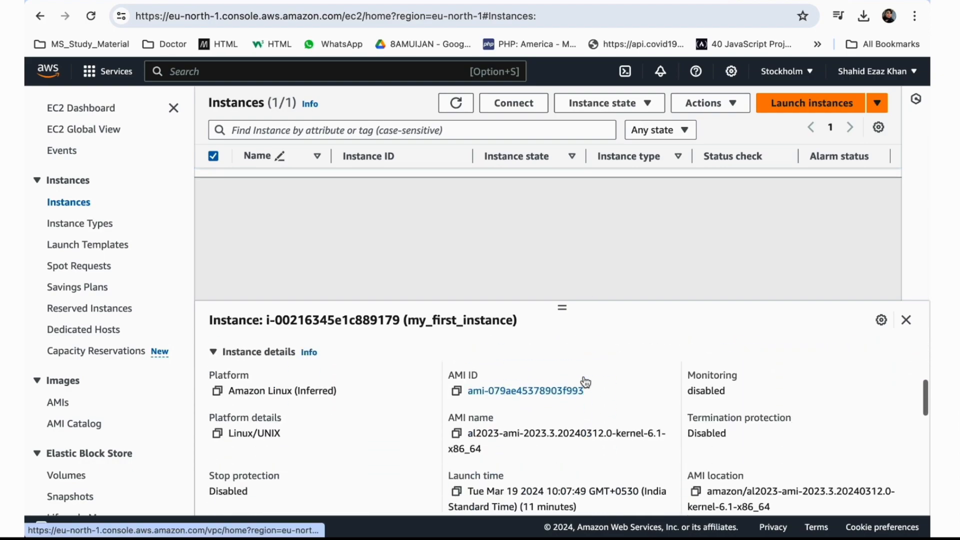
Examine the remaining details of my_first_instance and its security information, including the IAM role and the inbound and outbound rules
scroll(584, 376, "down", 10)
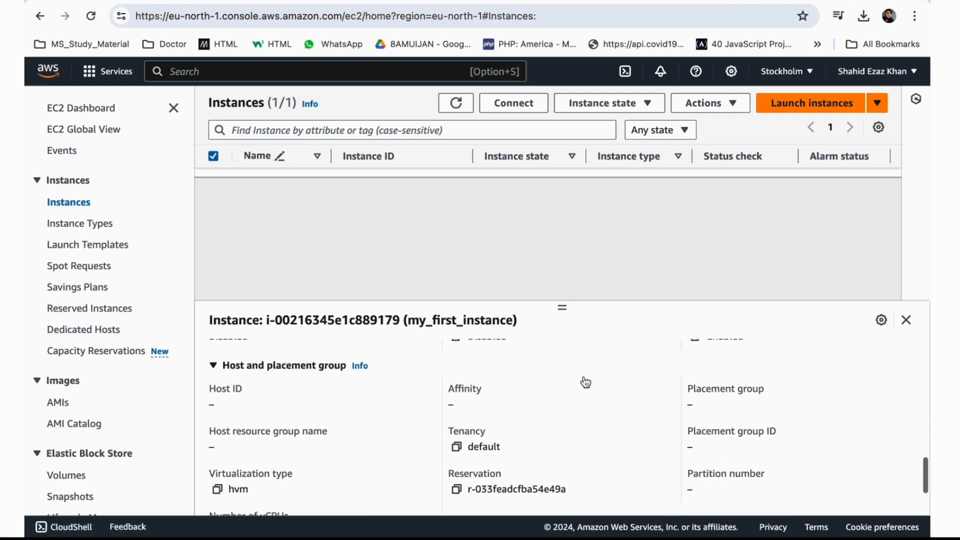
scroll(583, 375, "up", 15)
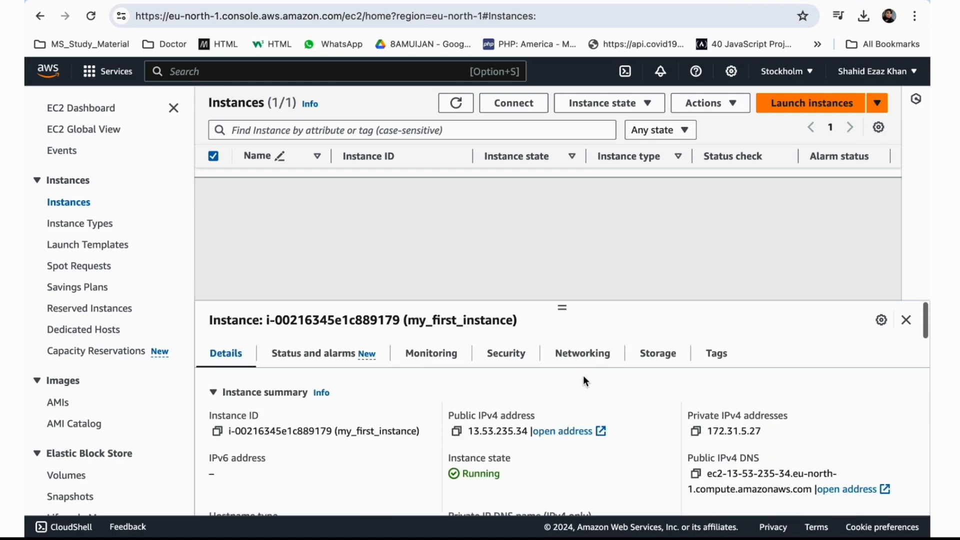
left_click(515, 356)
scroll(561, 425, "down", 2)
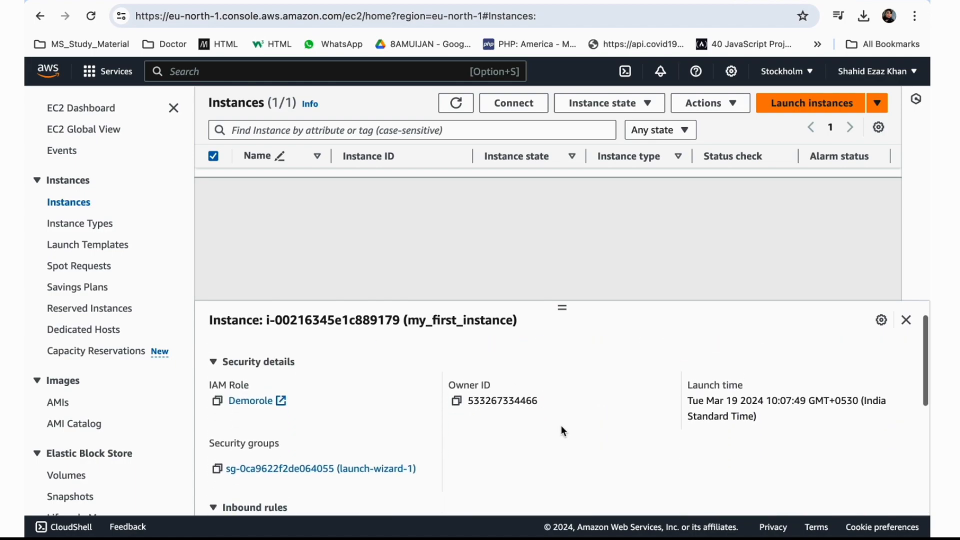
scroll(561, 431, "down", 1)
scroll(561, 431, "down", 3)
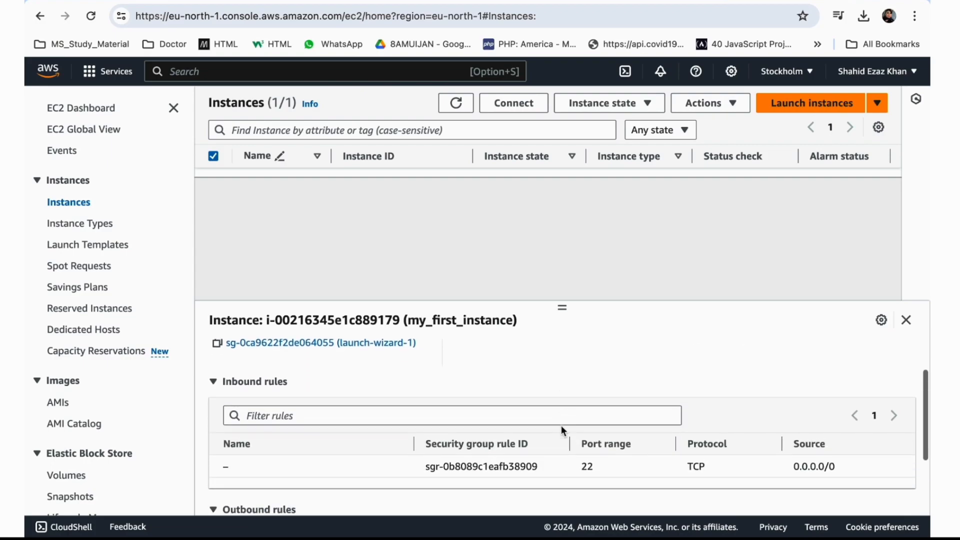
scroll(561, 425, "down", 3)
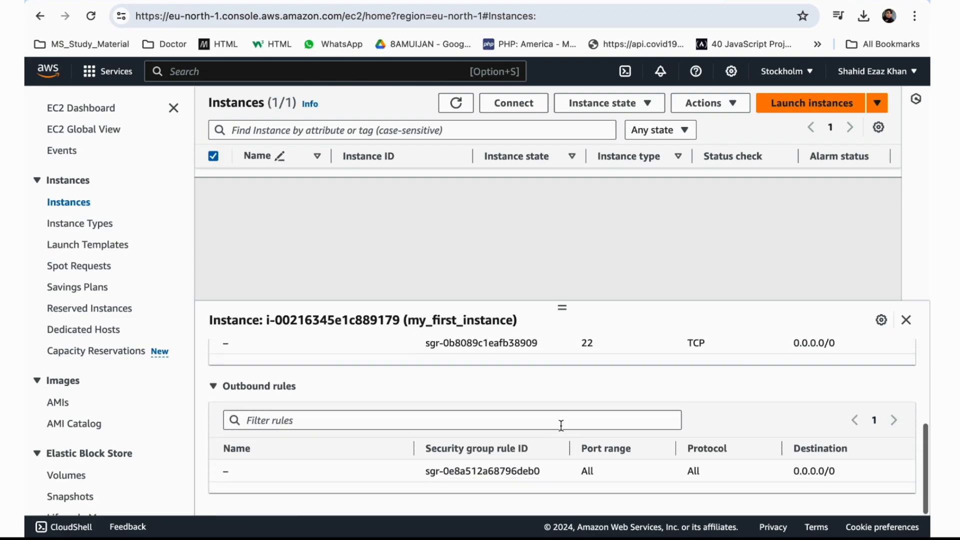
scroll(561, 425, "up", 8)
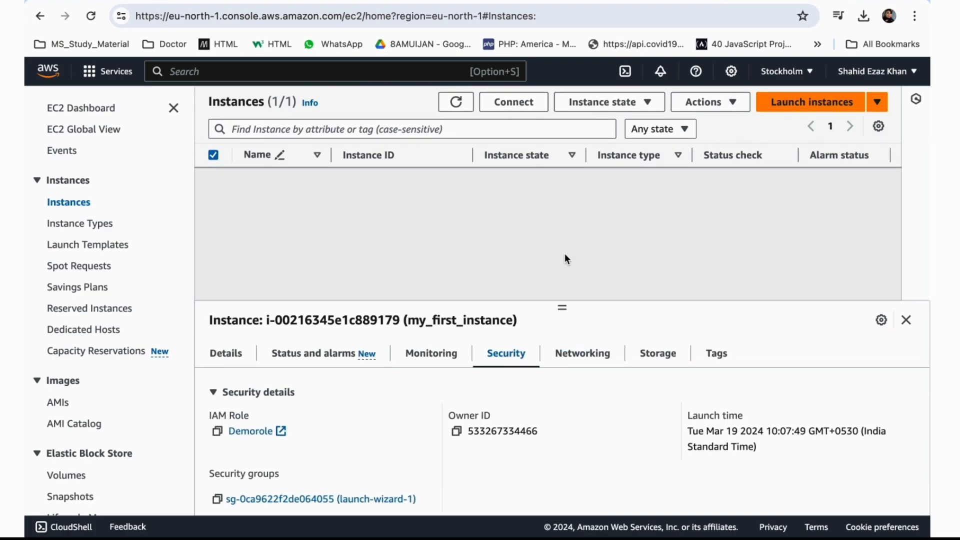
scroll(532, 369, "up", 1)
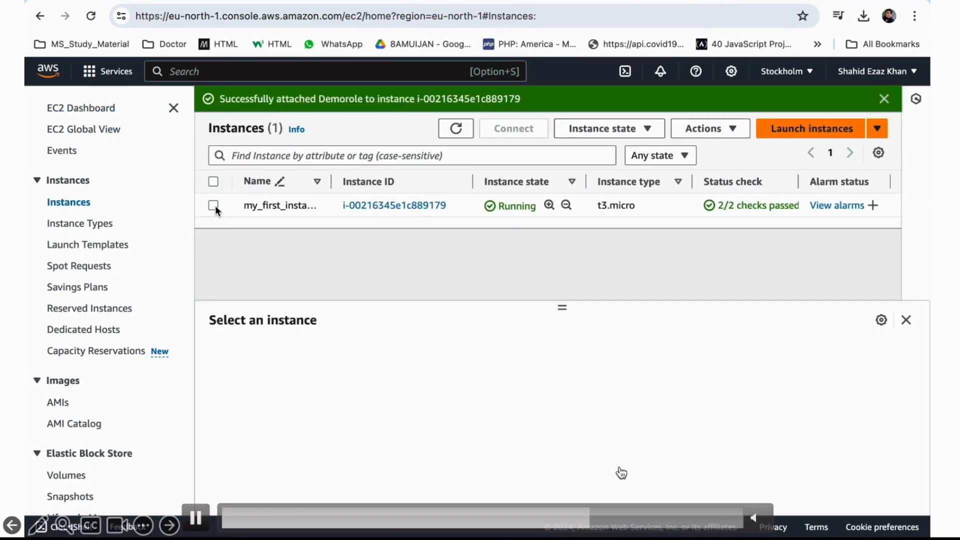
Select my_first_instance in the instances list and stop it, confirming the stop request
left_click(213, 205)
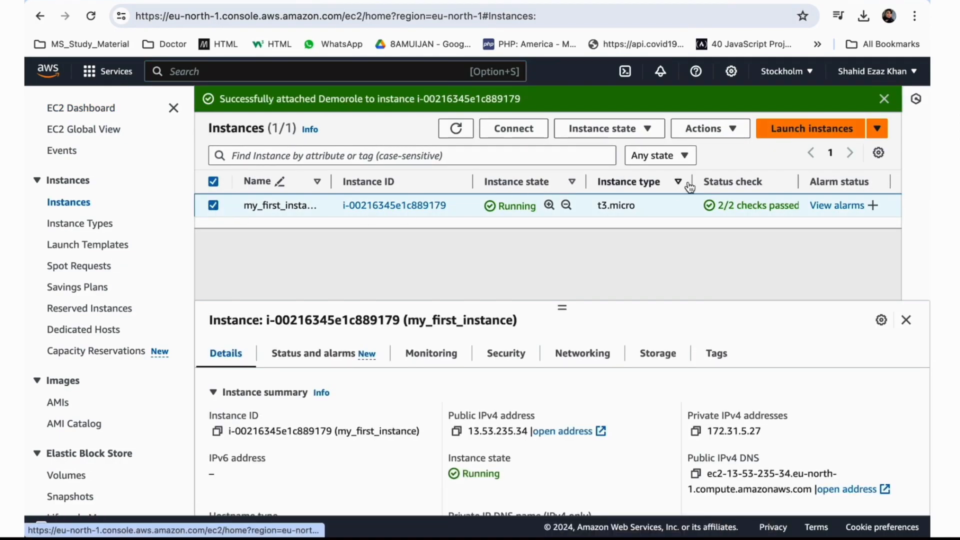
left_click(735, 131)
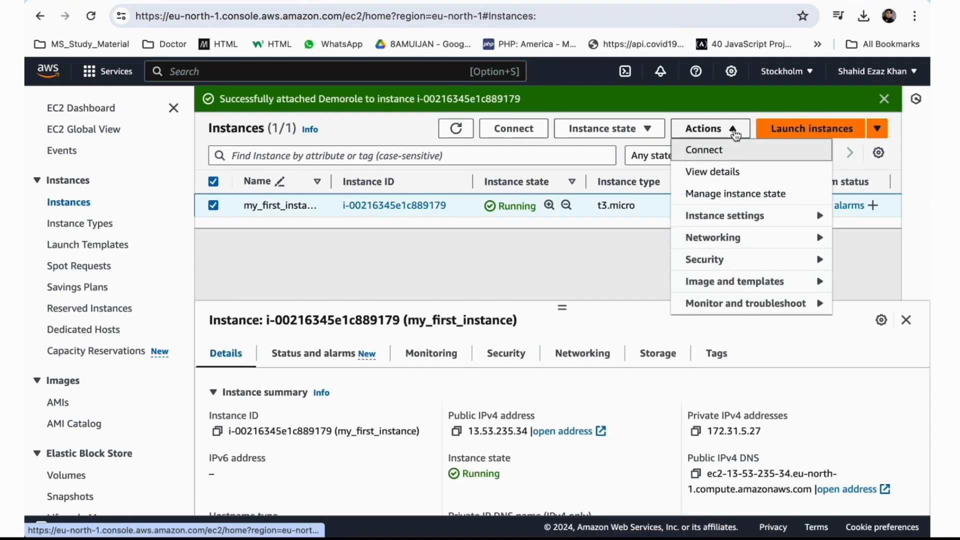
left_click(650, 131)
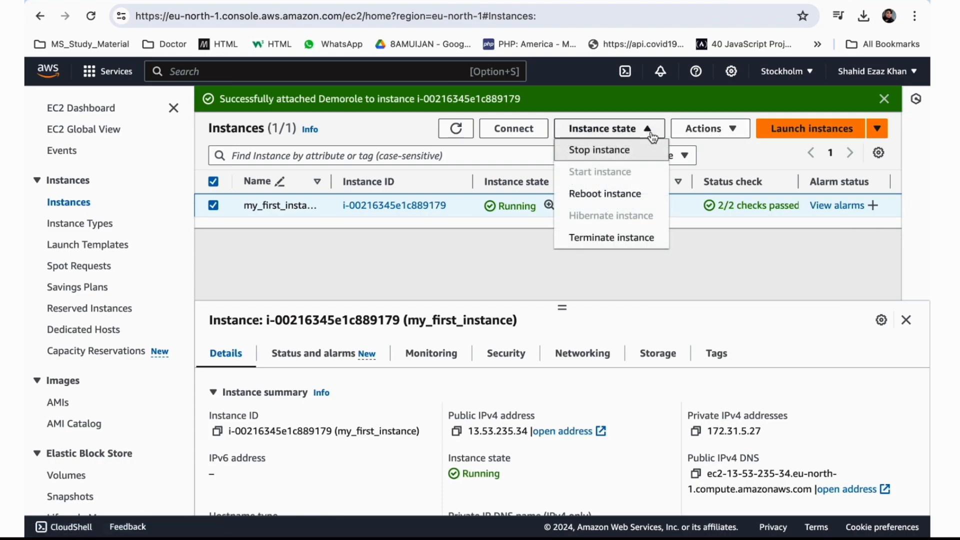
left_click(618, 157)
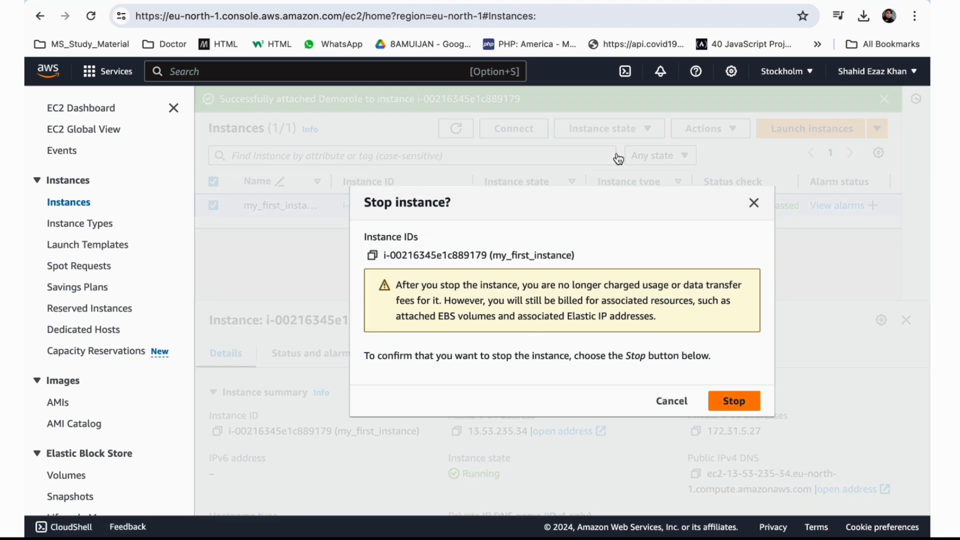
left_click(735, 400)
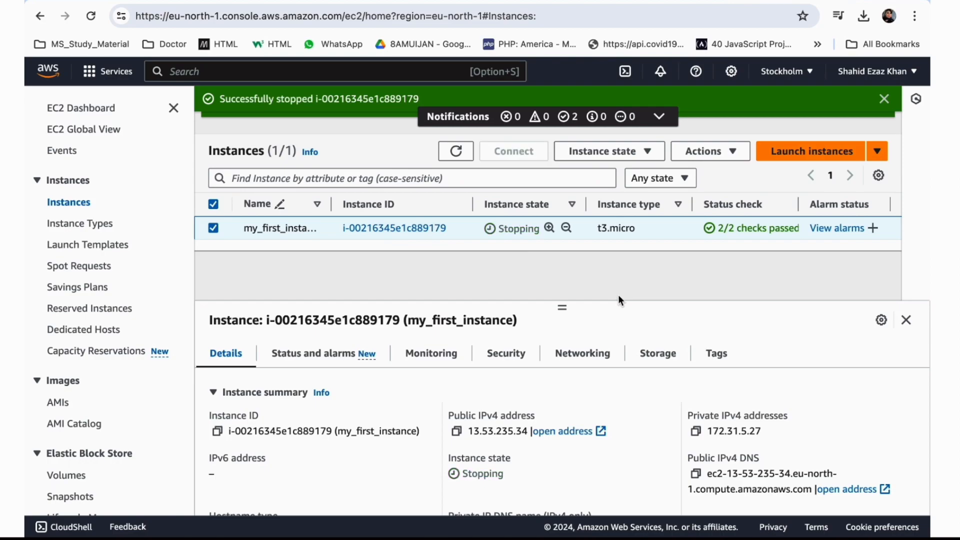
Reload the instances page, select my_first_instance again and terminate it, confirming the termination
left_click(90, 16)
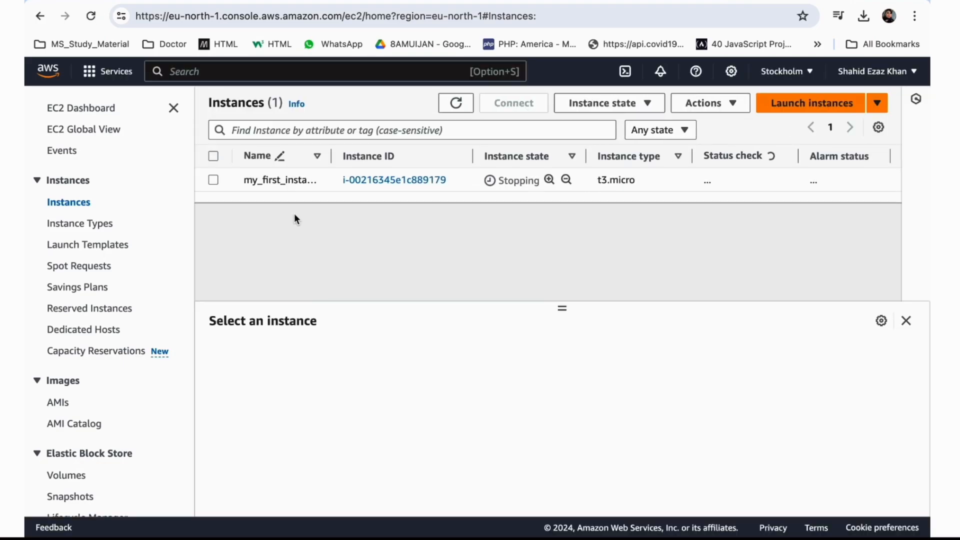
left_click(211, 181)
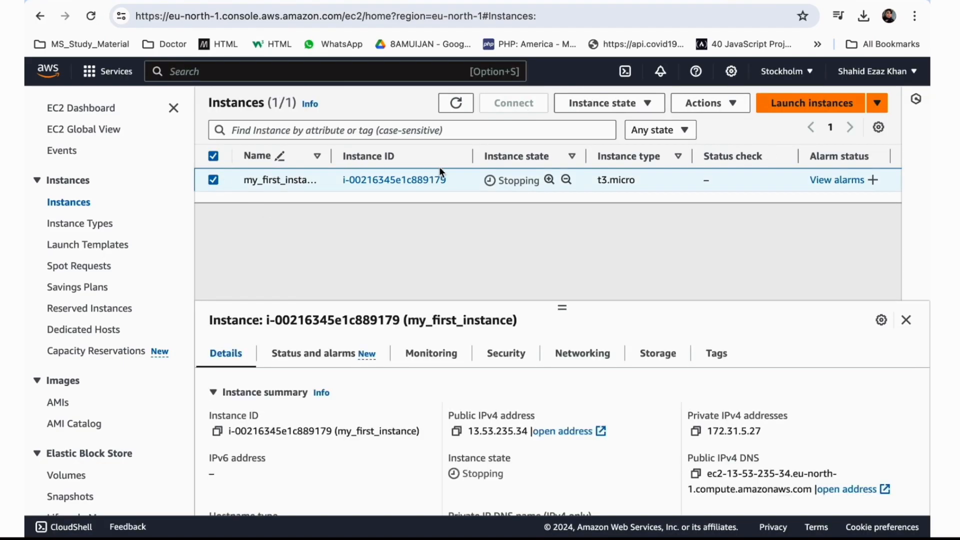
left_click(648, 107)
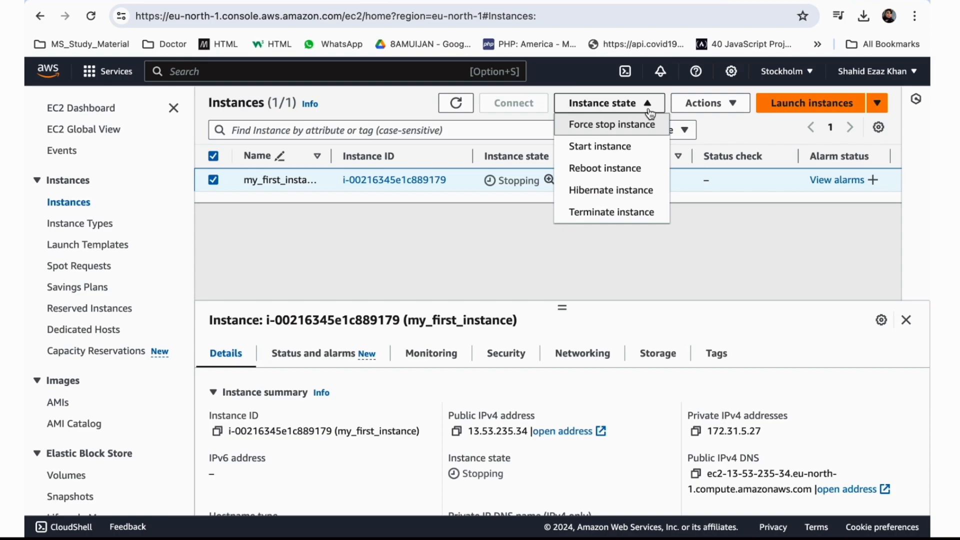
left_click(614, 213)
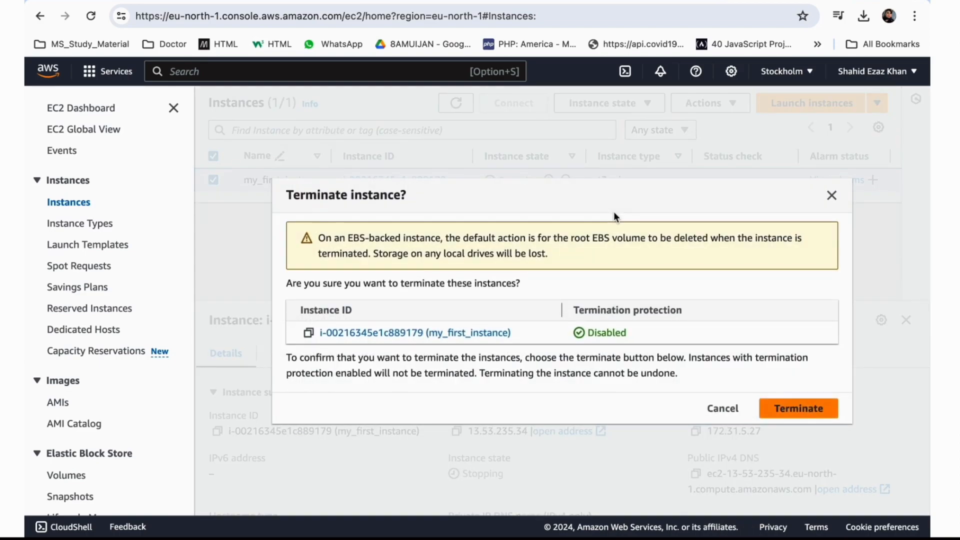
left_click(780, 413)
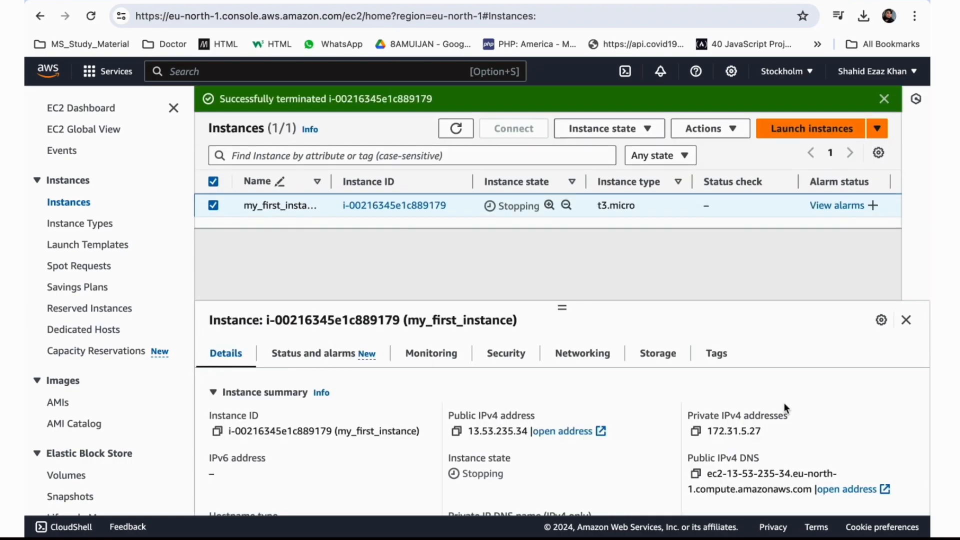